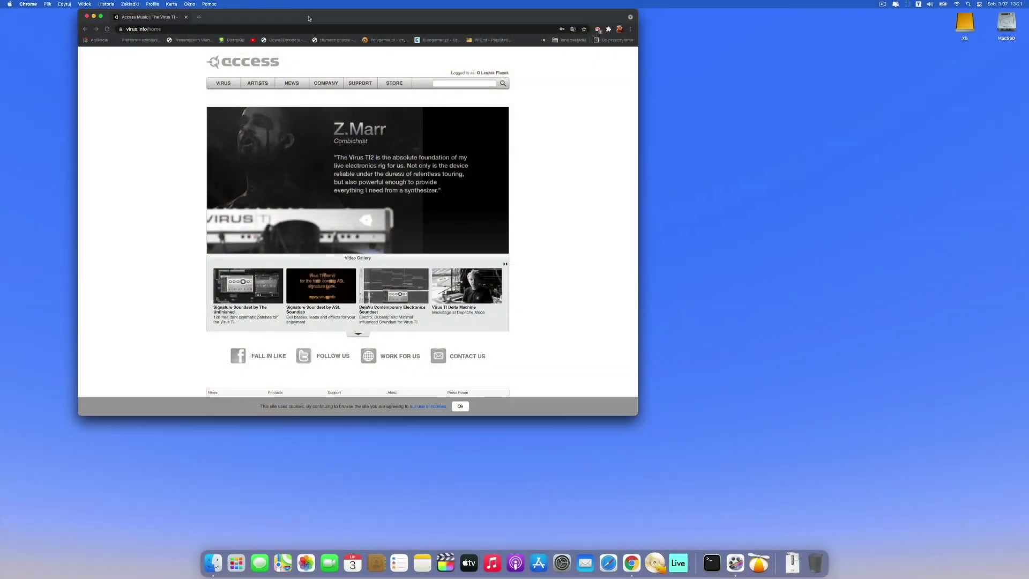
Step: Bring the Chrome window showing the virus.info home page into view
drag(163, 25, 209, 26)
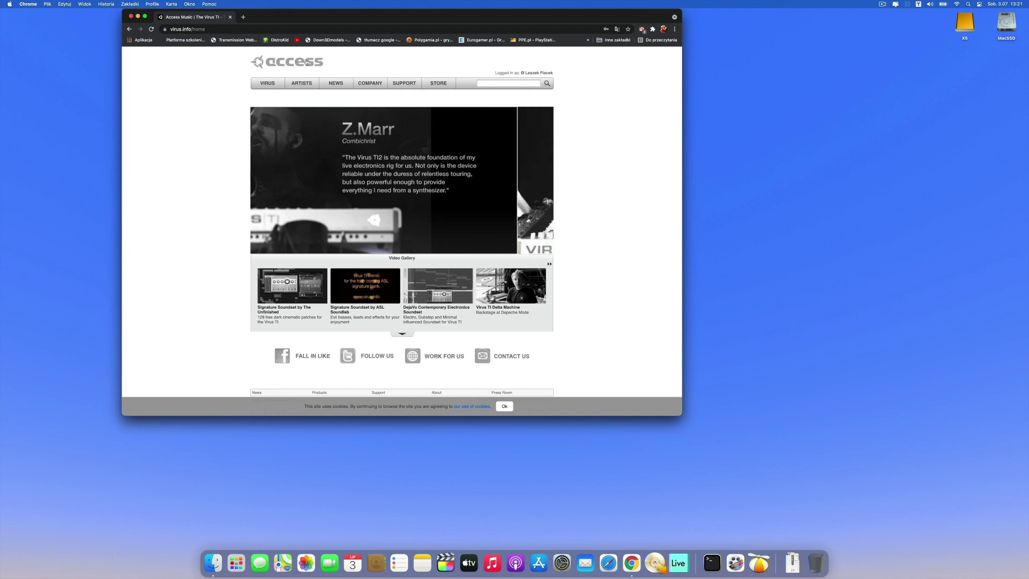
Step: Download Virus TI Installer 5.1.7.00 for macOS from the virus.info Downloads page and open it
click(406, 86)
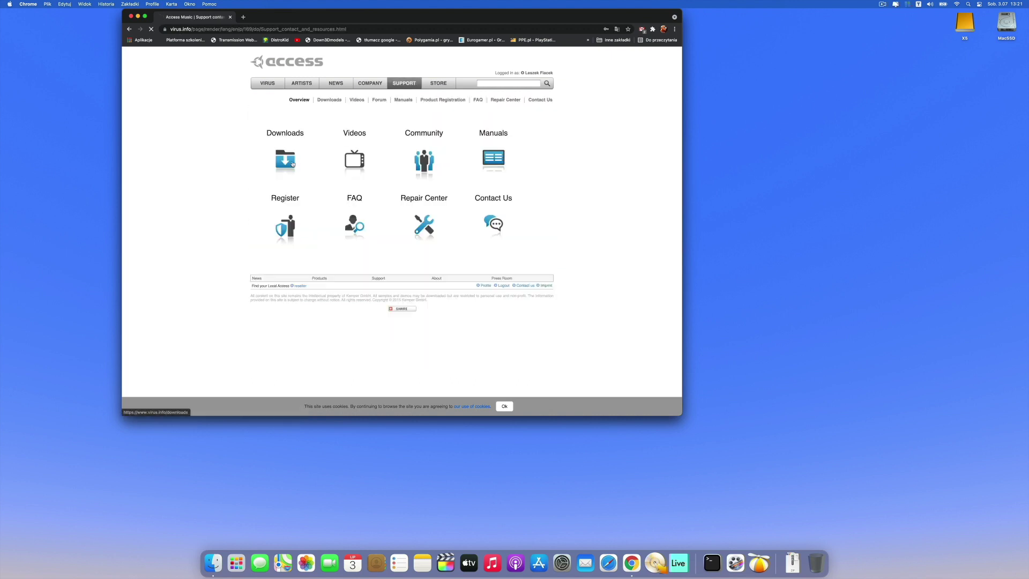
click(318, 158)
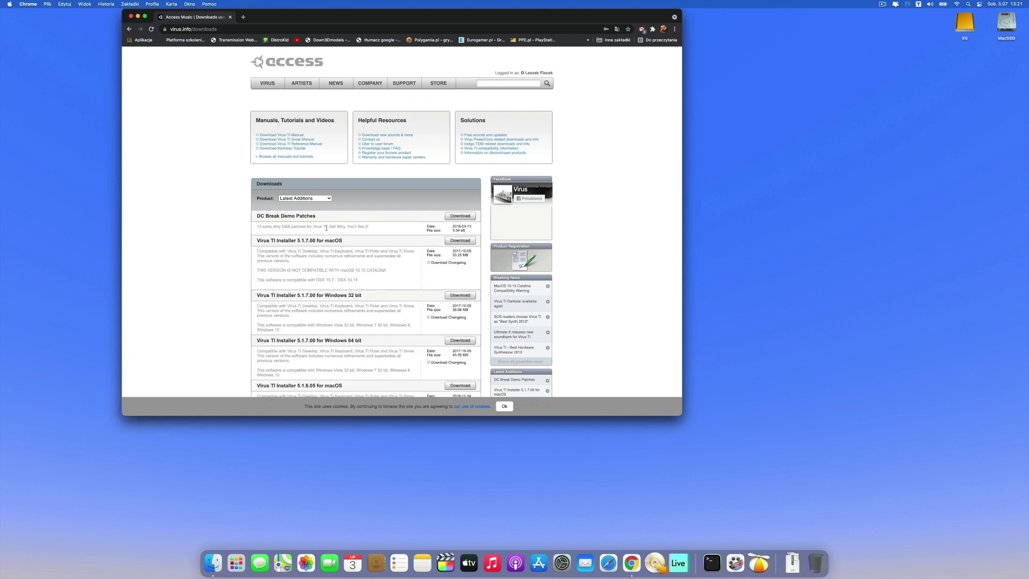
scroll(327, 227, down, 2)
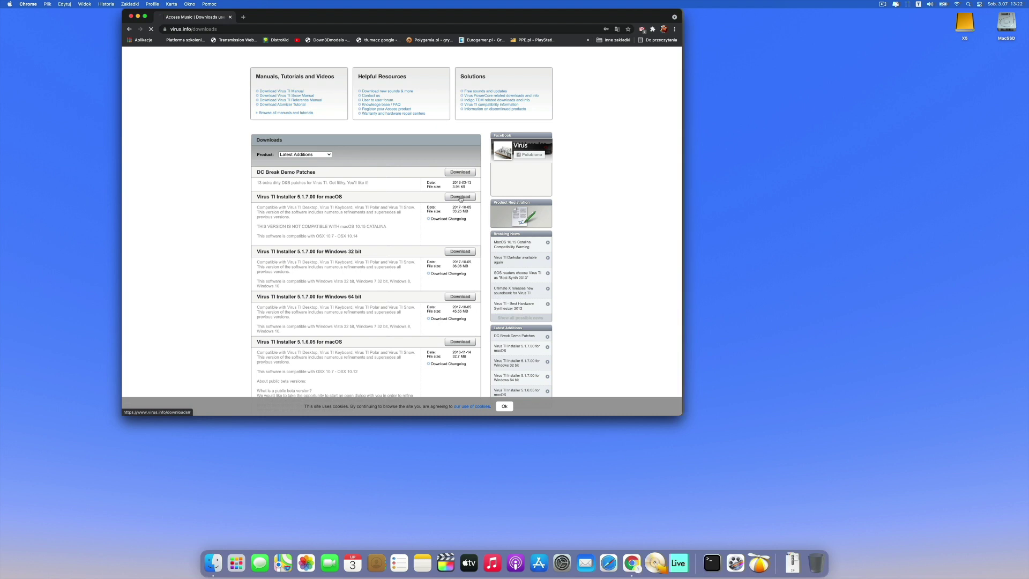
click(460, 197)
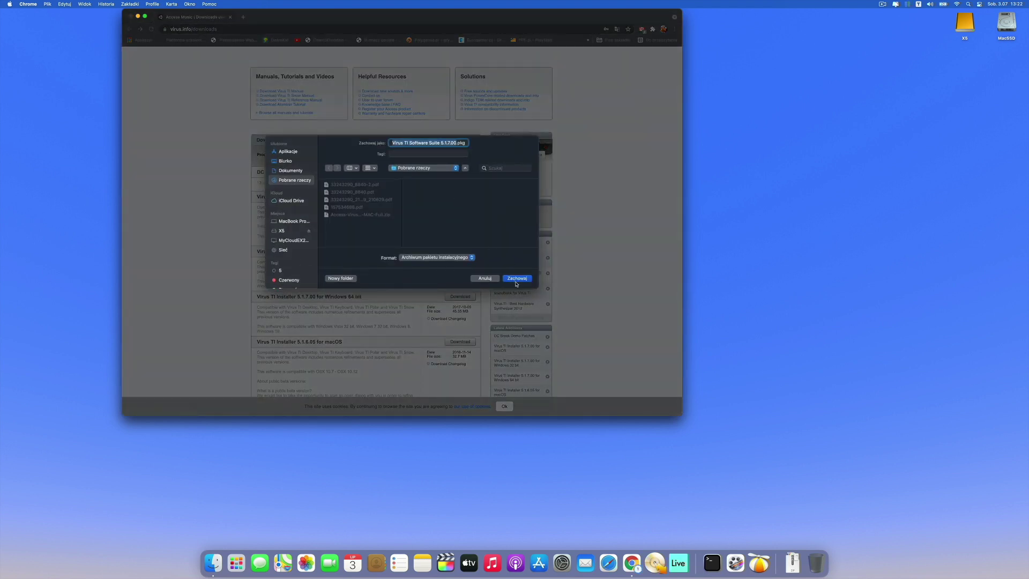
click(514, 278)
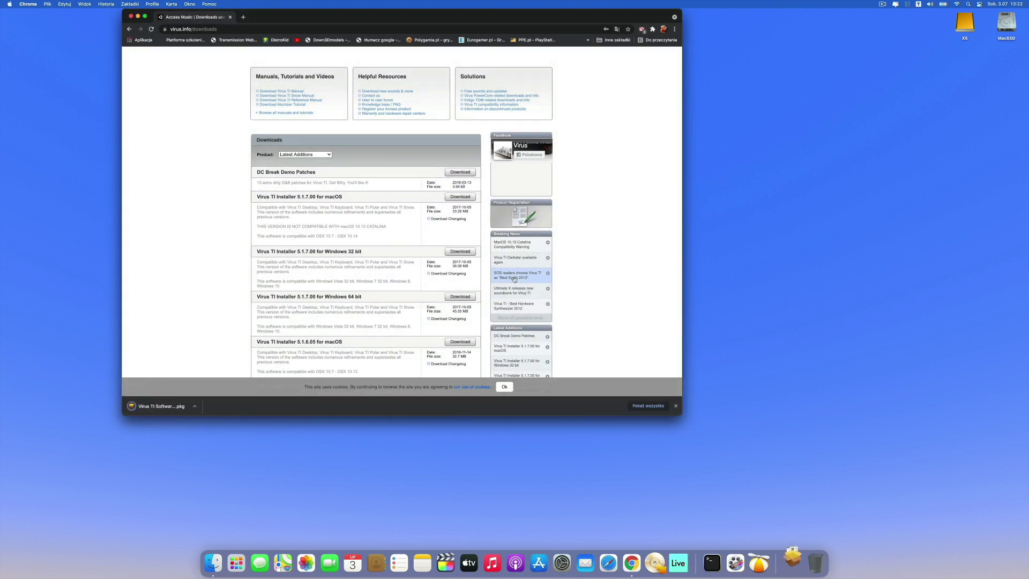
click(170, 406)
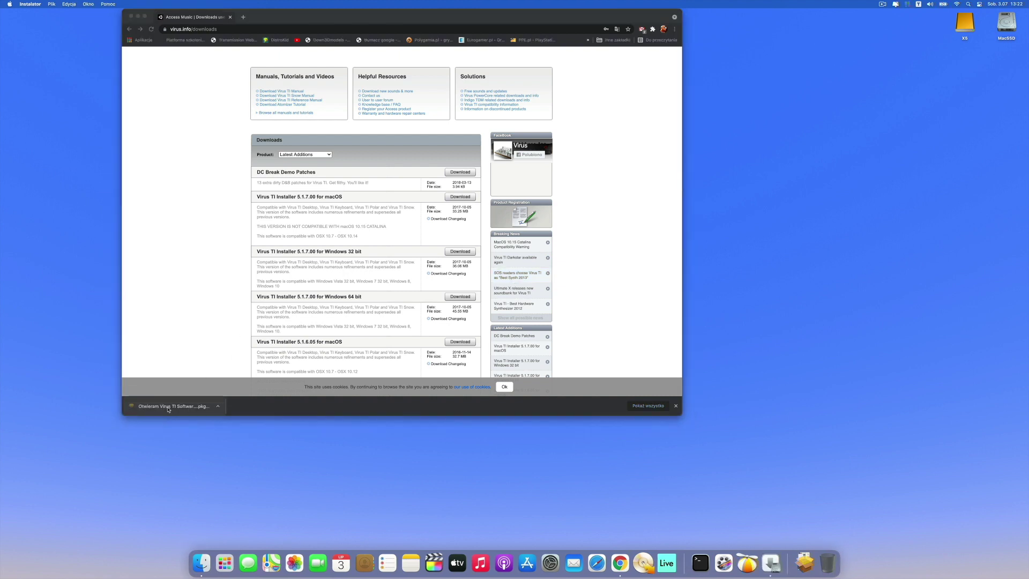
Step: Start the Virus TI Software Suite installer and agree to its licence
click(538, 292)
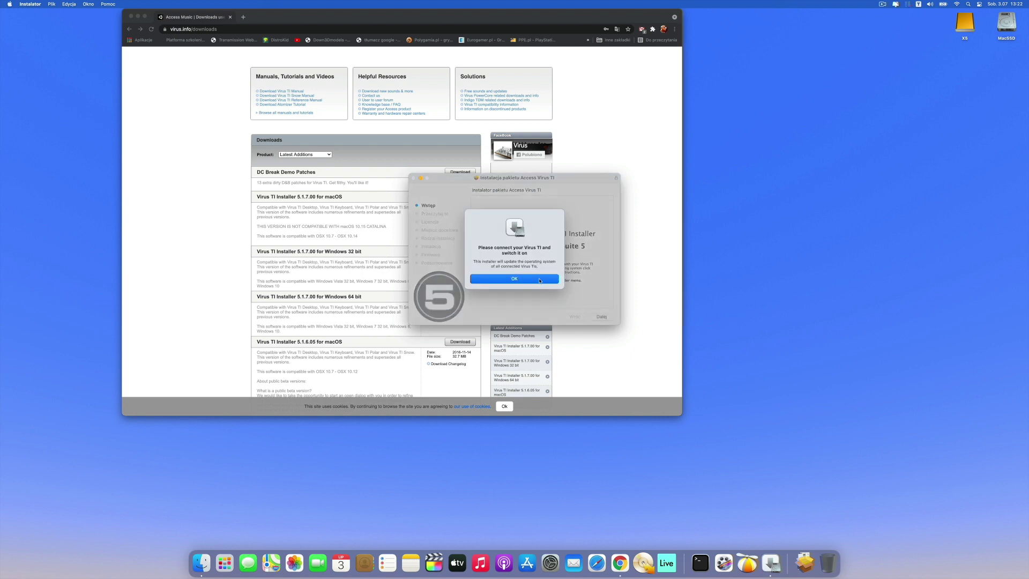
click(539, 279)
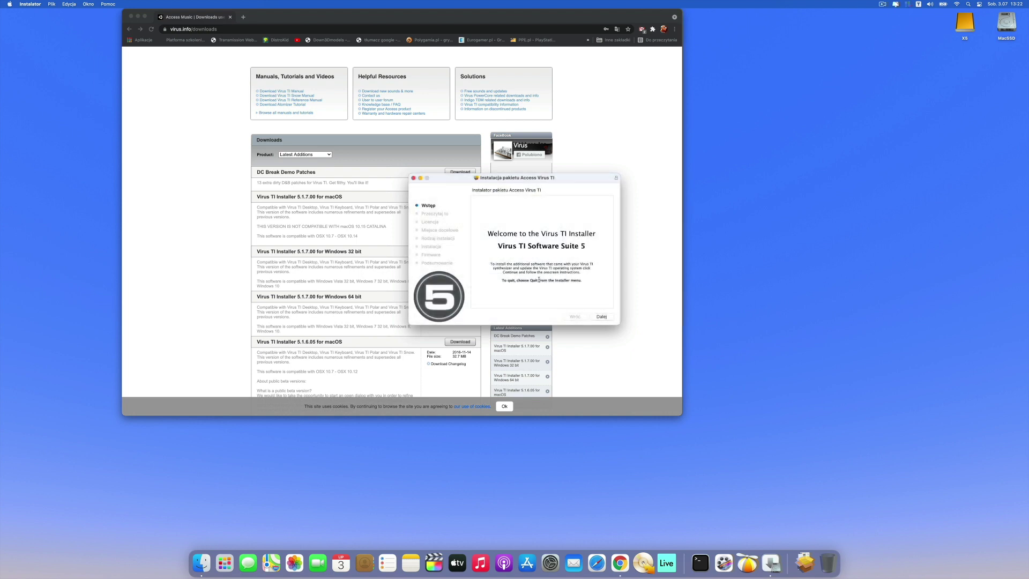
click(601, 317)
click(602, 317)
click(602, 317)
click(582, 269)
Step: Run the standard installation, authorising it with the administrator password
click(602, 317)
click(601, 317)
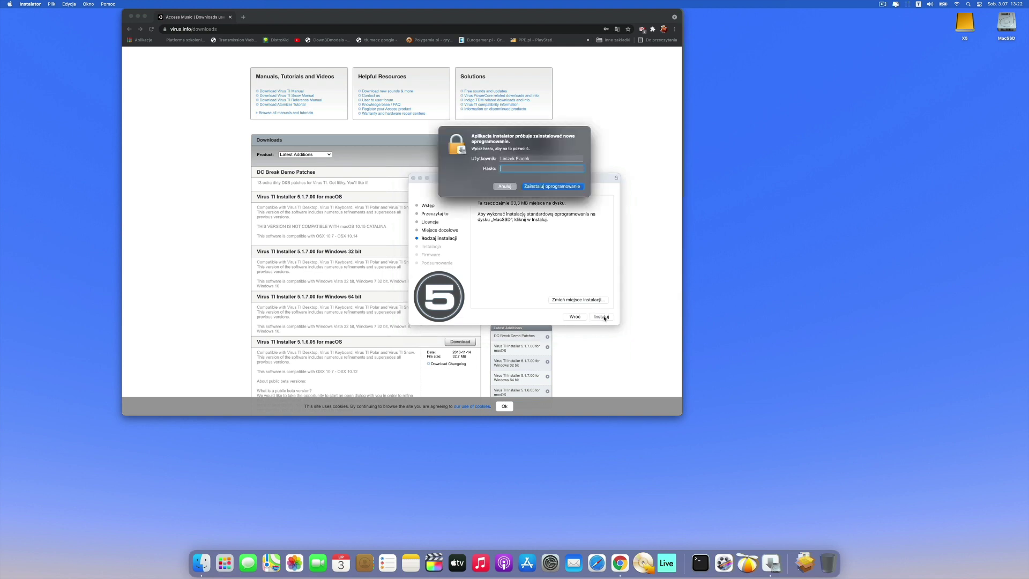
text(****)
key(Return)
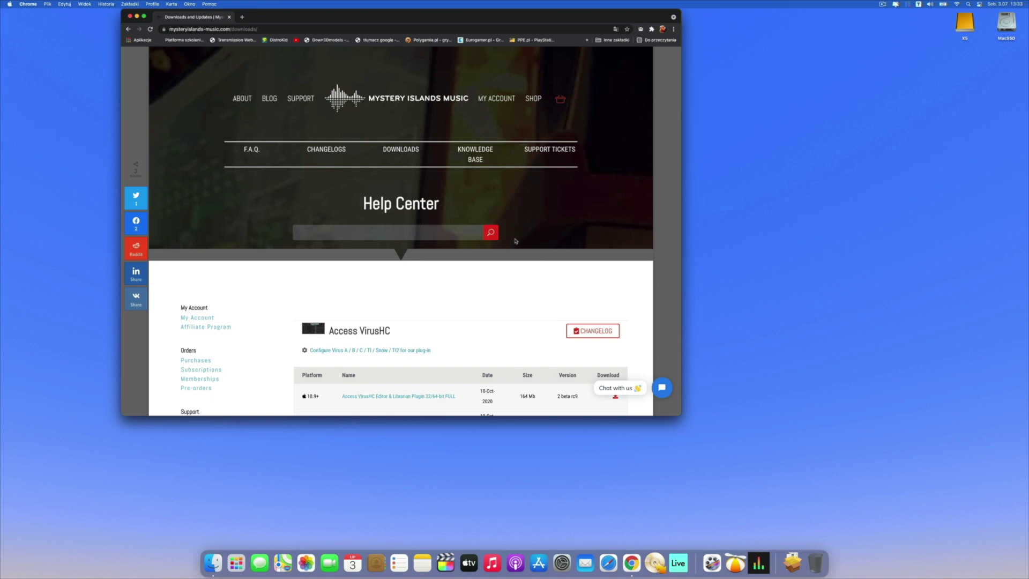
Step: Save the macOS VirusHC AudioUnit & VST plug-in archive from the Mystery Islands downloads list
scroll(515, 240, down, 2)
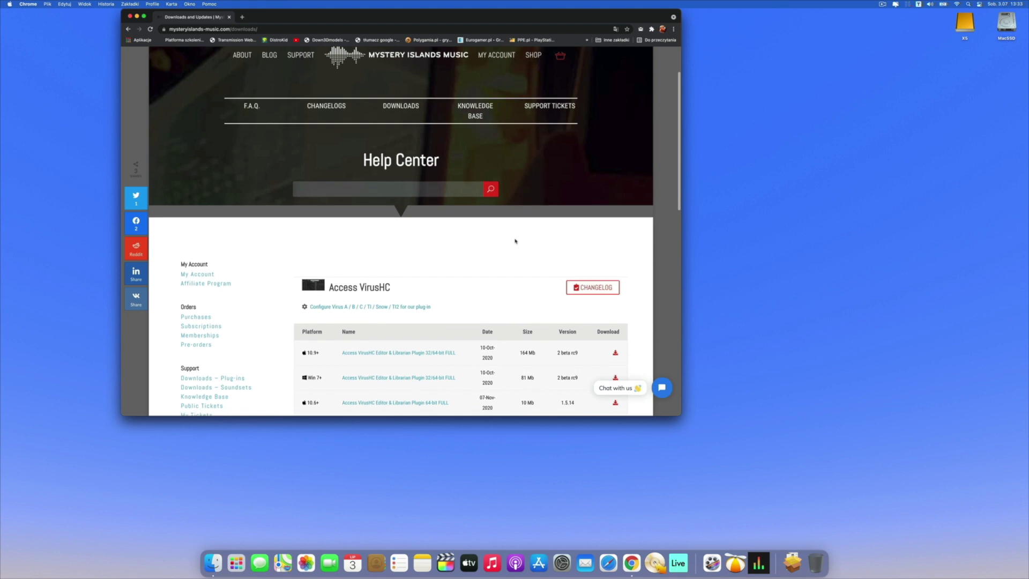
scroll(515, 239, down, 2)
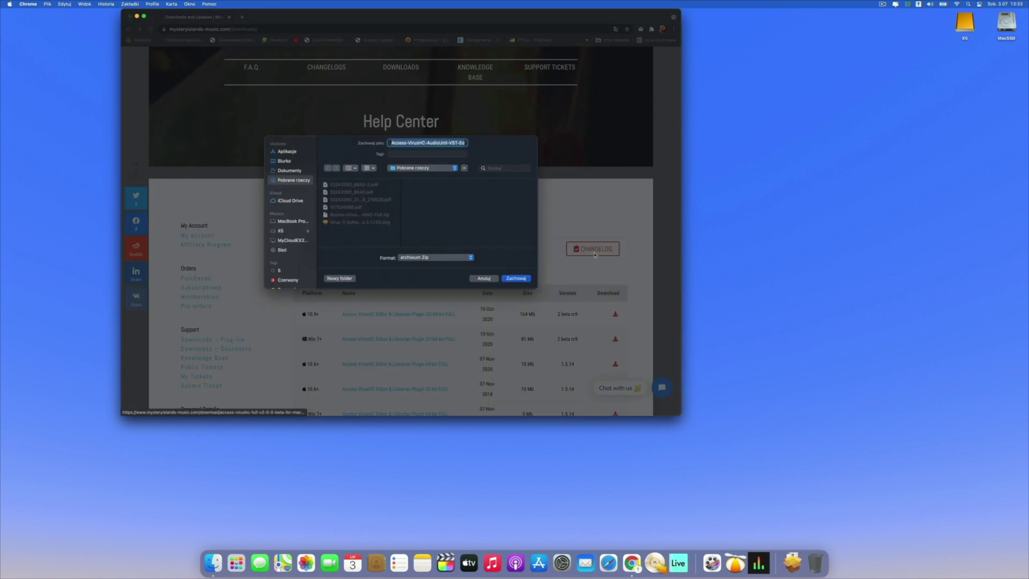
click(520, 278)
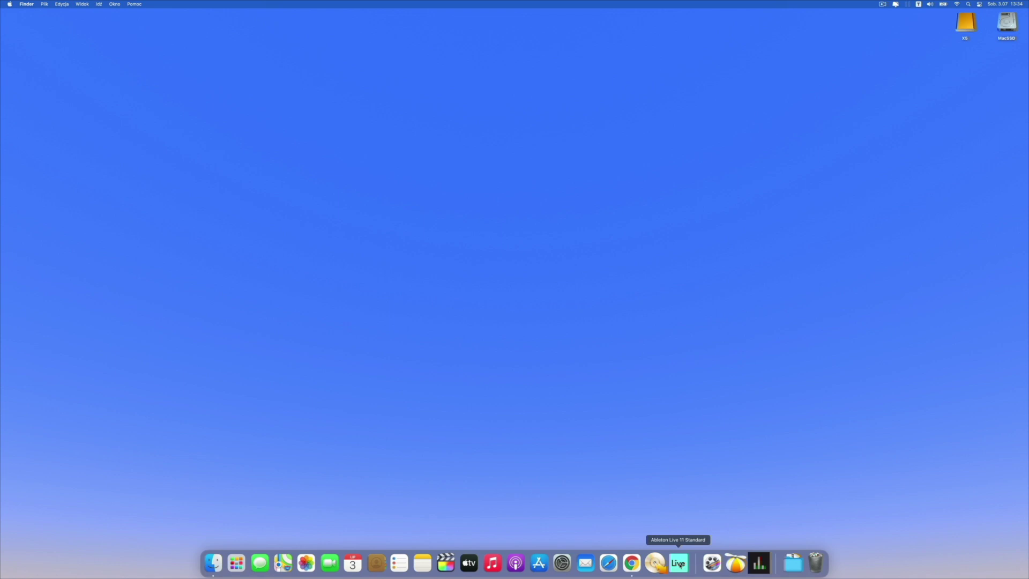
Step: Launch Live 11 and enable Track input for the Virus TI (Synth) MIDI port
click(678, 563)
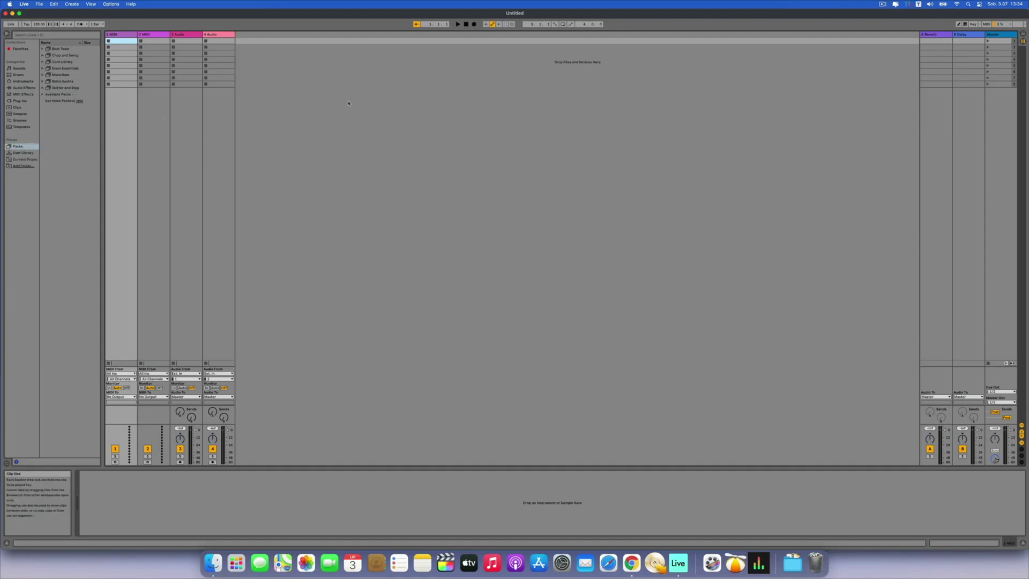
click(24, 4)
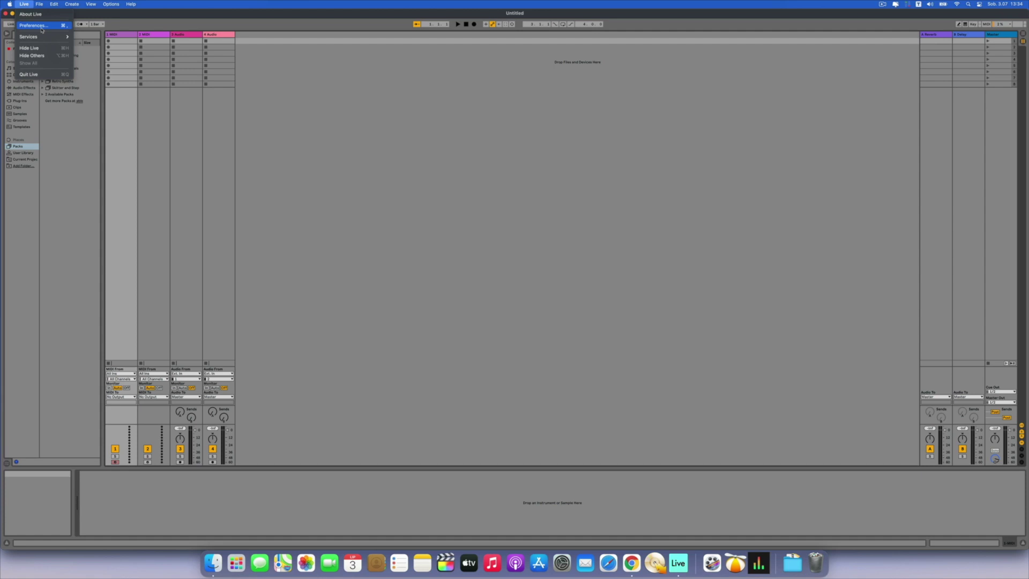
click(39, 27)
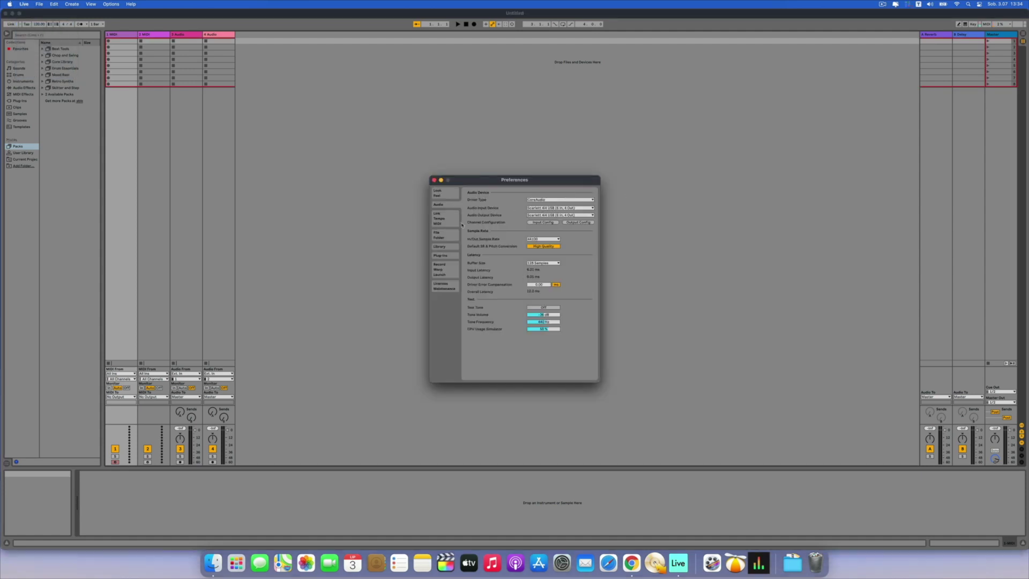
click(449, 217)
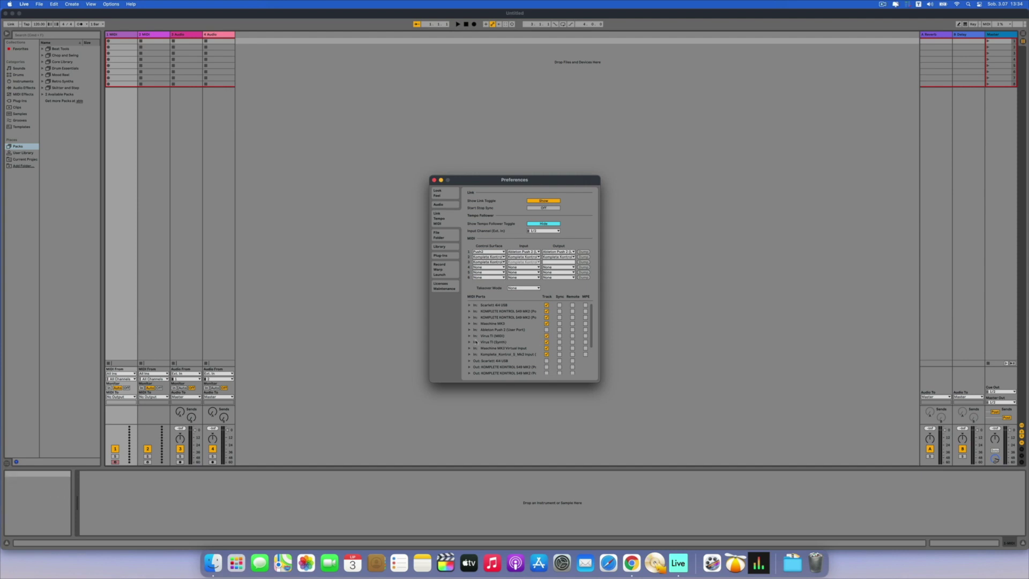
click(546, 341)
Step: Close Preferences and delete the extra tracks, leaving a single MIDI track
click(443, 205)
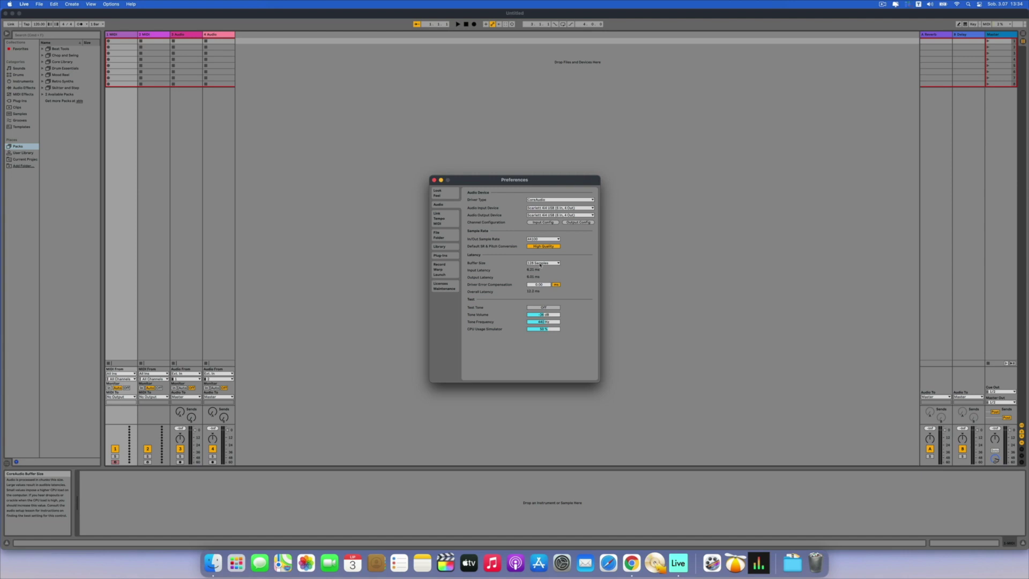
click(434, 180)
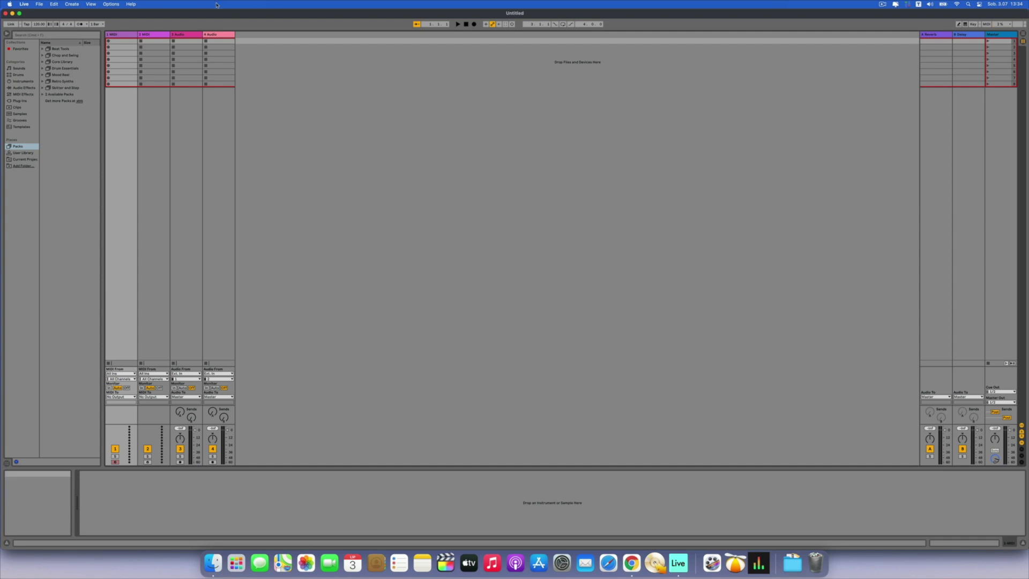
key(BackSpace)
key(BackSpace)
key(BackSpace)
Step: Load the Mystery Islands Music VirusHC Editor v2 plug-in onto the MIDI track
click(232, 72)
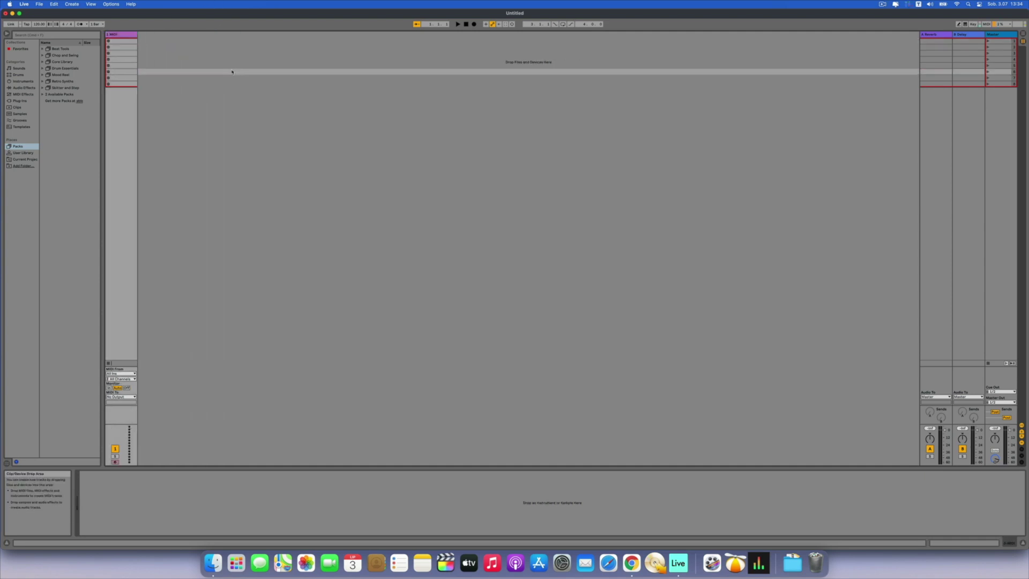
click(22, 101)
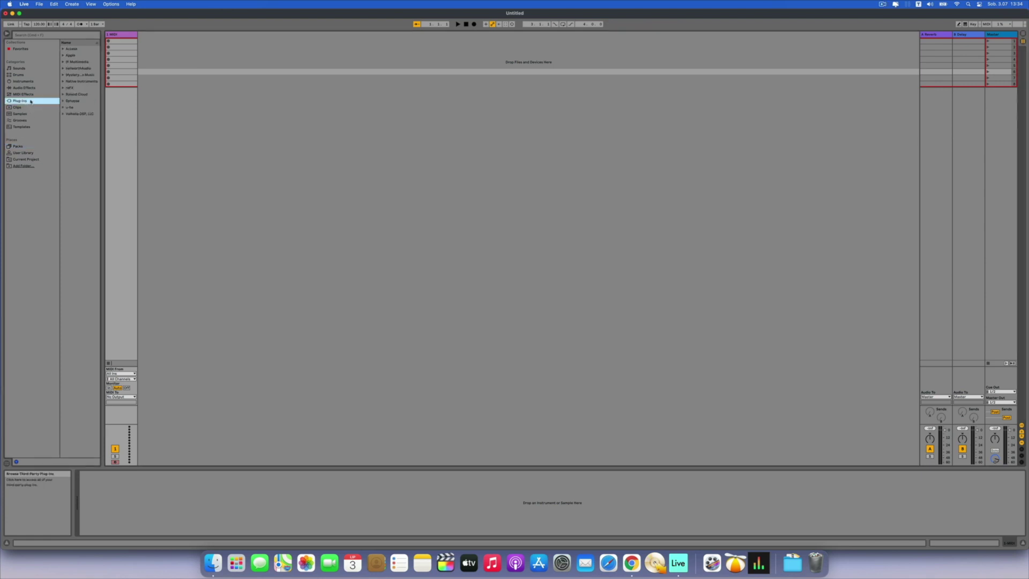
mouse_move(83, 95)
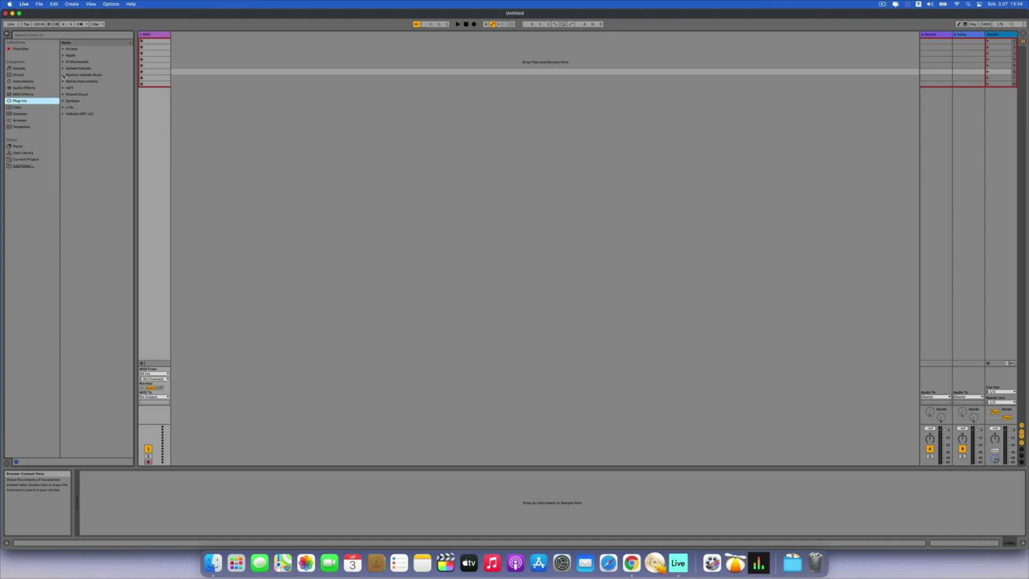
click(63, 75)
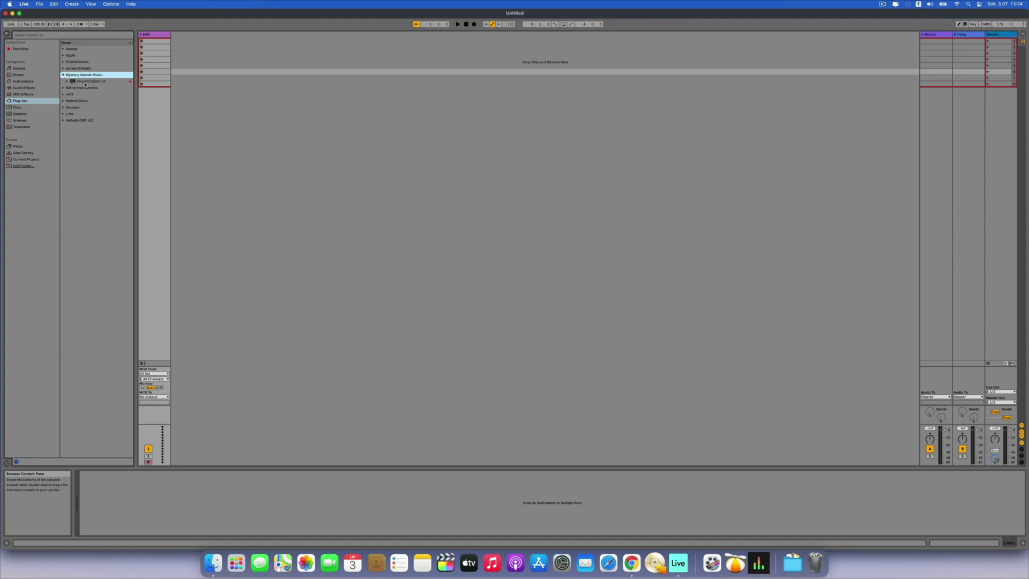
click(87, 83)
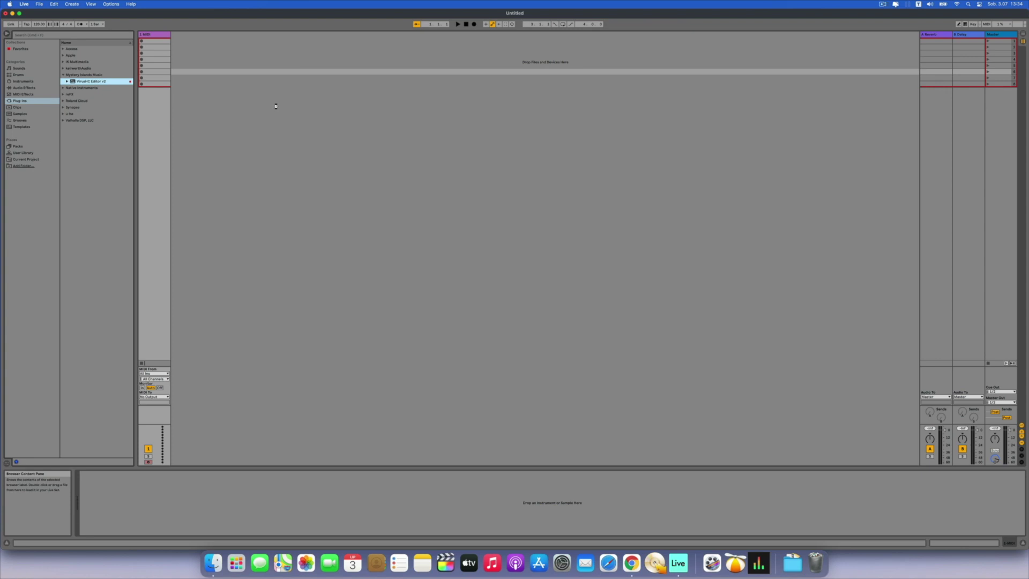
drag(276, 106, 276, 106)
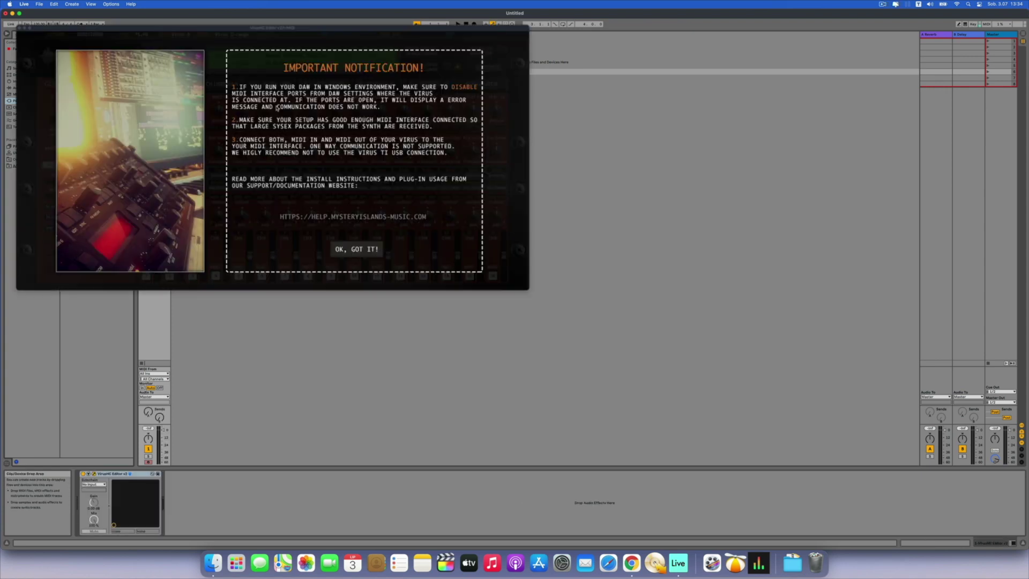
Step: Dismiss the notification and step through the editor tutorial until the Multimode Mixer shows
click(371, 256)
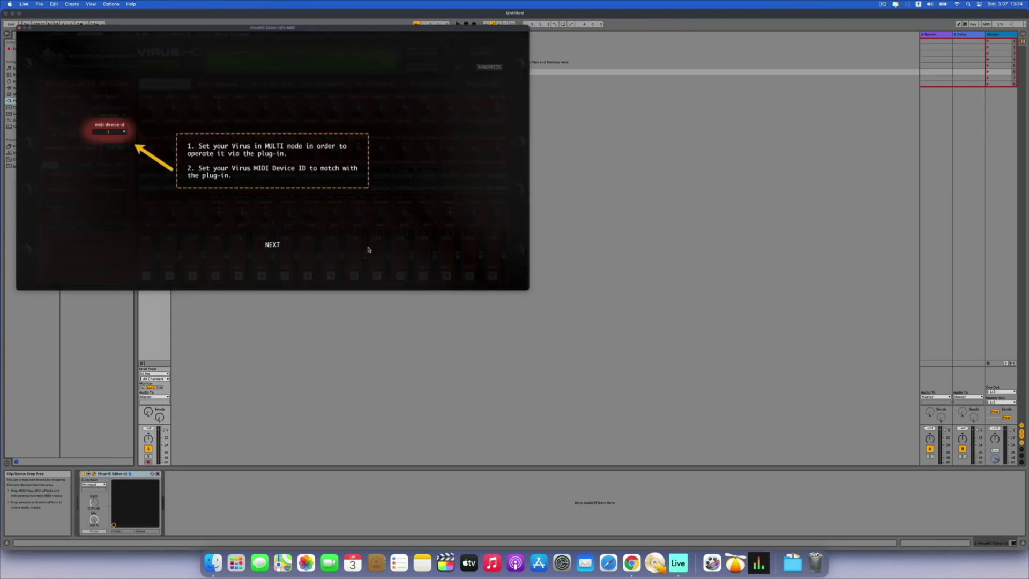
click(274, 244)
click(274, 247)
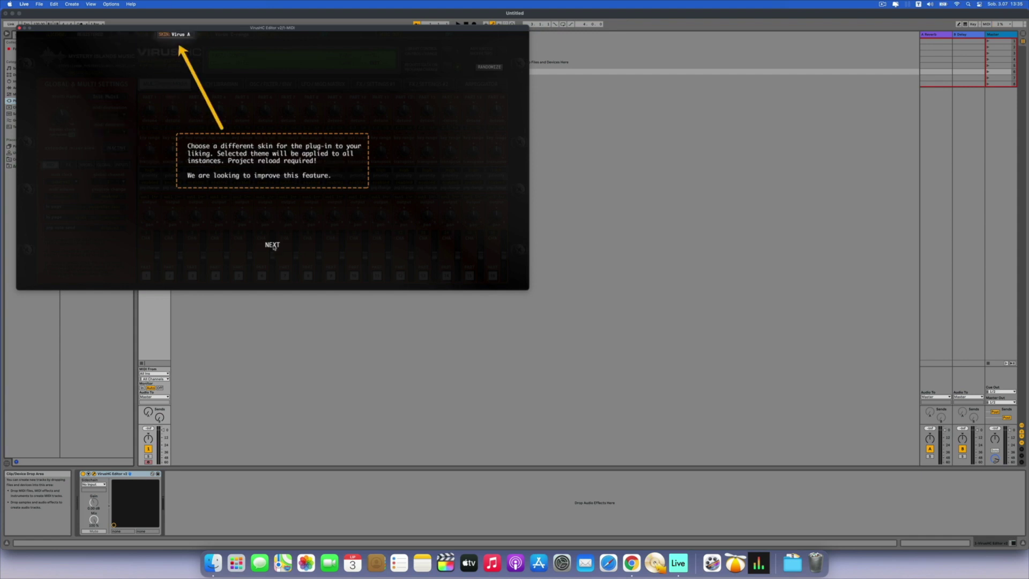
click(273, 245)
click(273, 245)
click(273, 246)
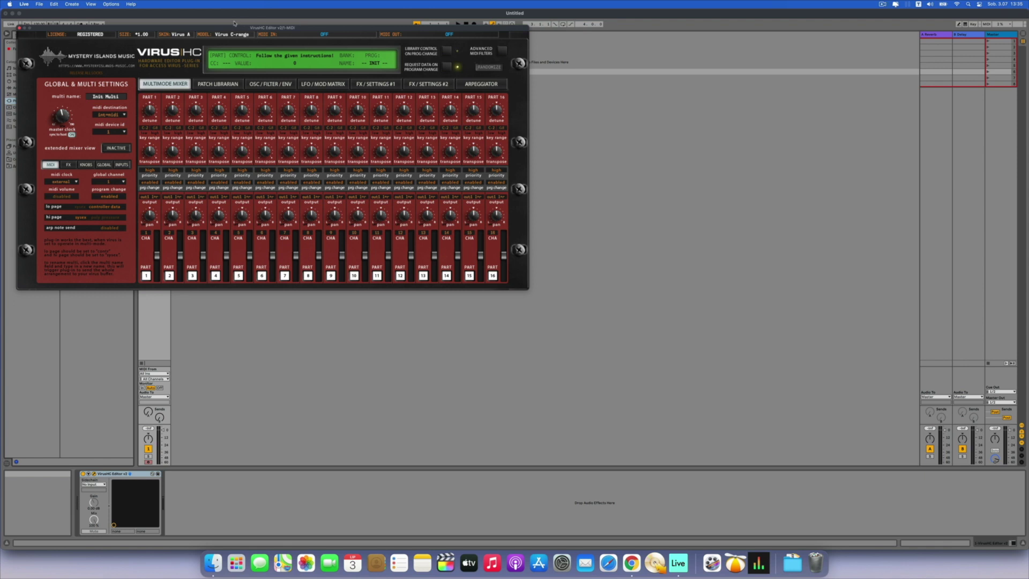
Step: Set the editor to Ti mkII skin, Virus TI-range model, and Virus TI Synth MIDI in/out
drag(253, 29, 480, 91)
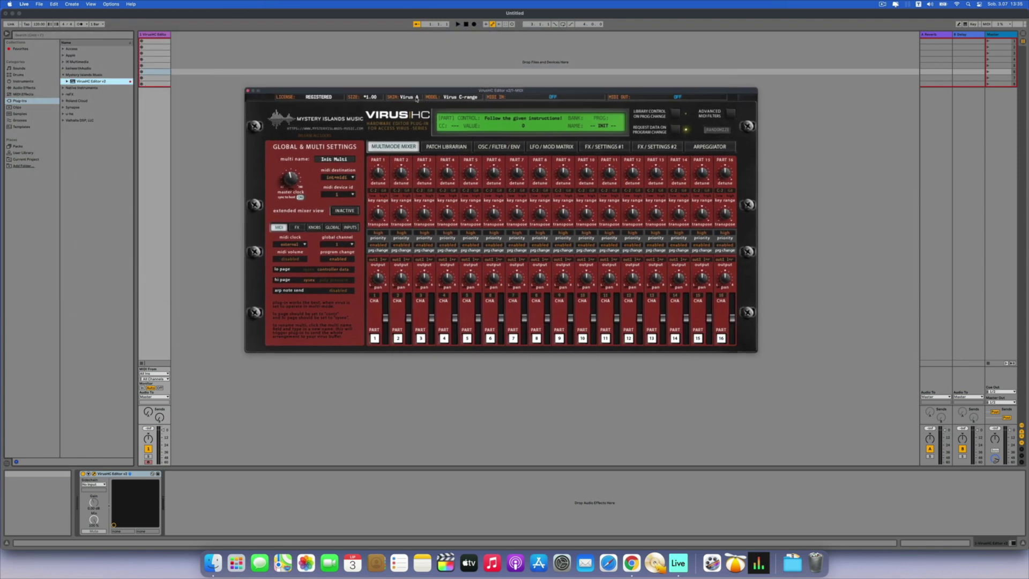
click(417, 98)
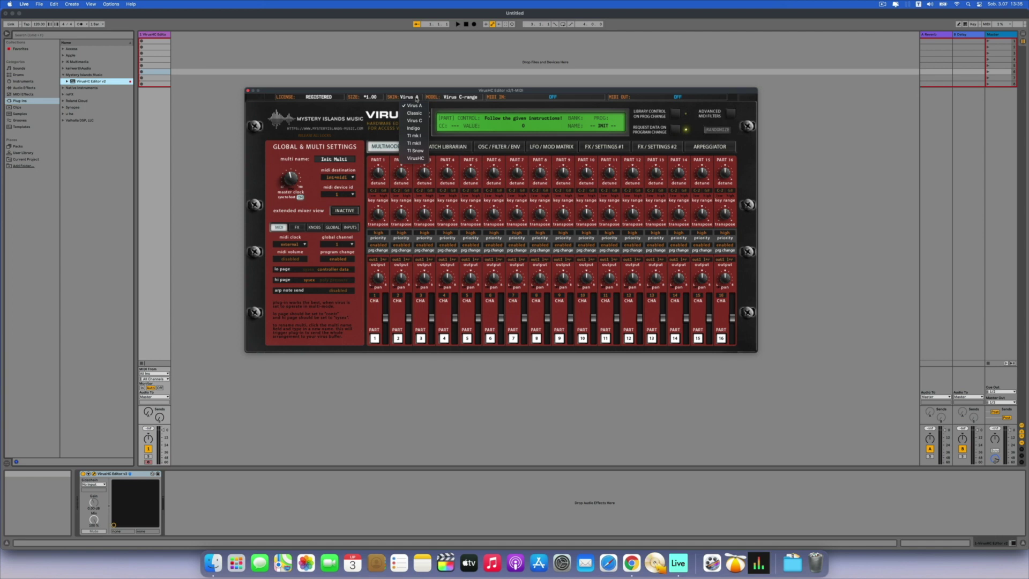
click(421, 144)
click(471, 97)
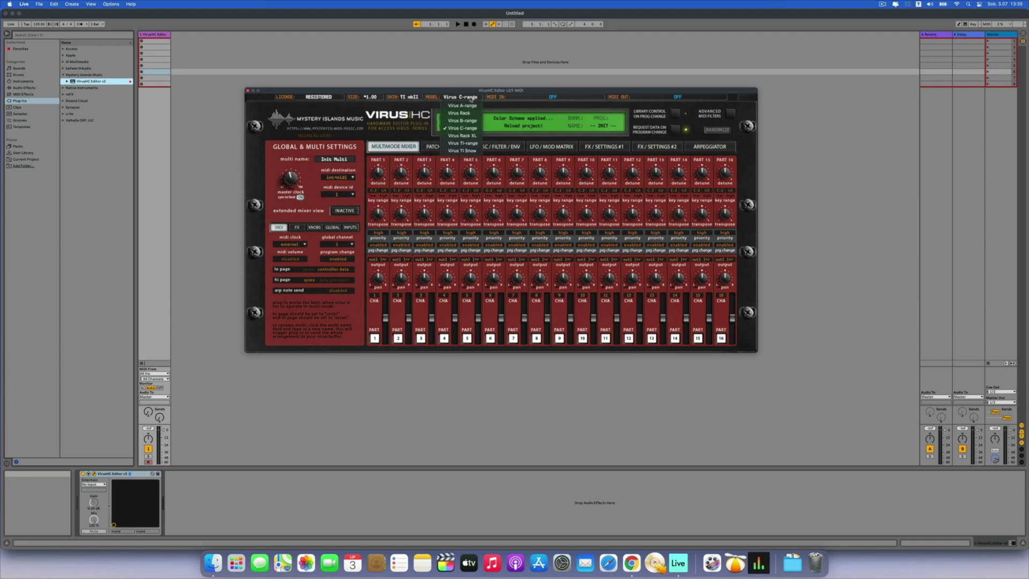
click(475, 143)
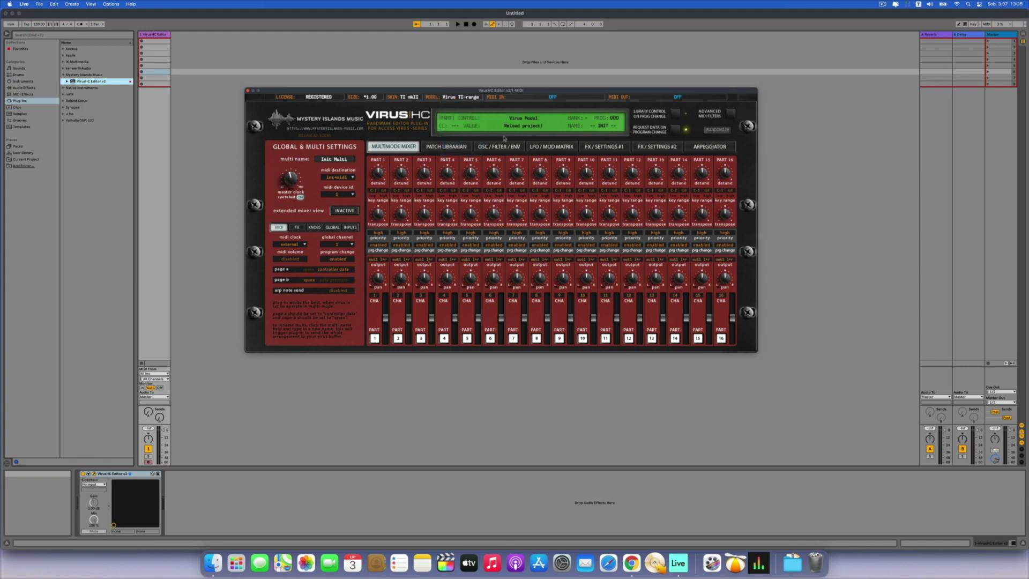
click(552, 98)
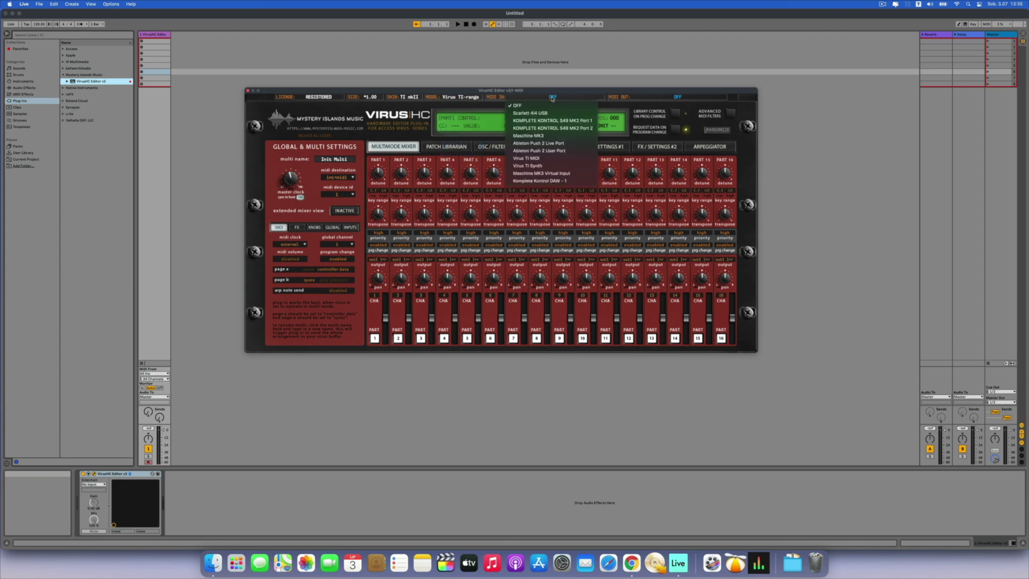
click(551, 166)
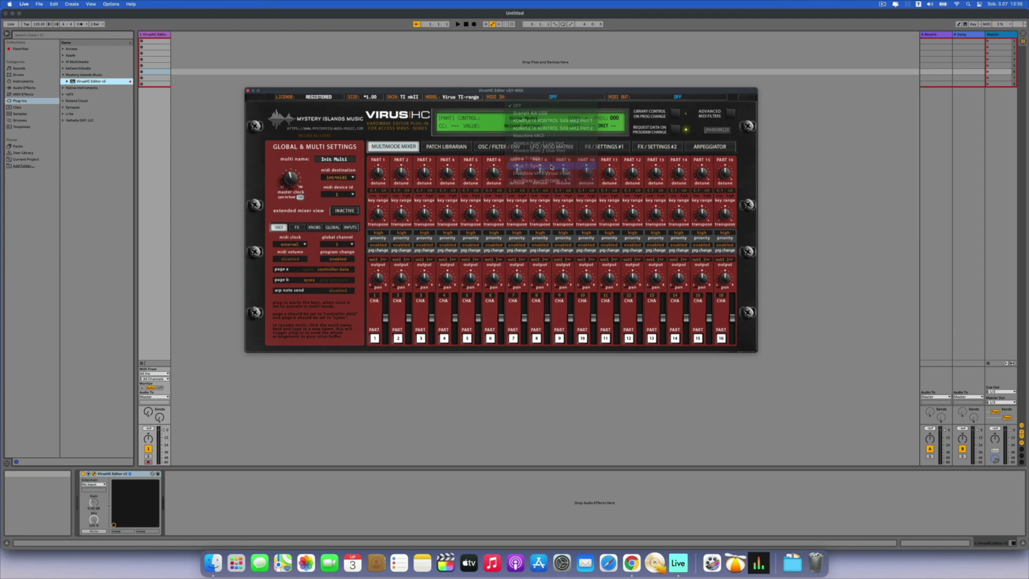
click(668, 99)
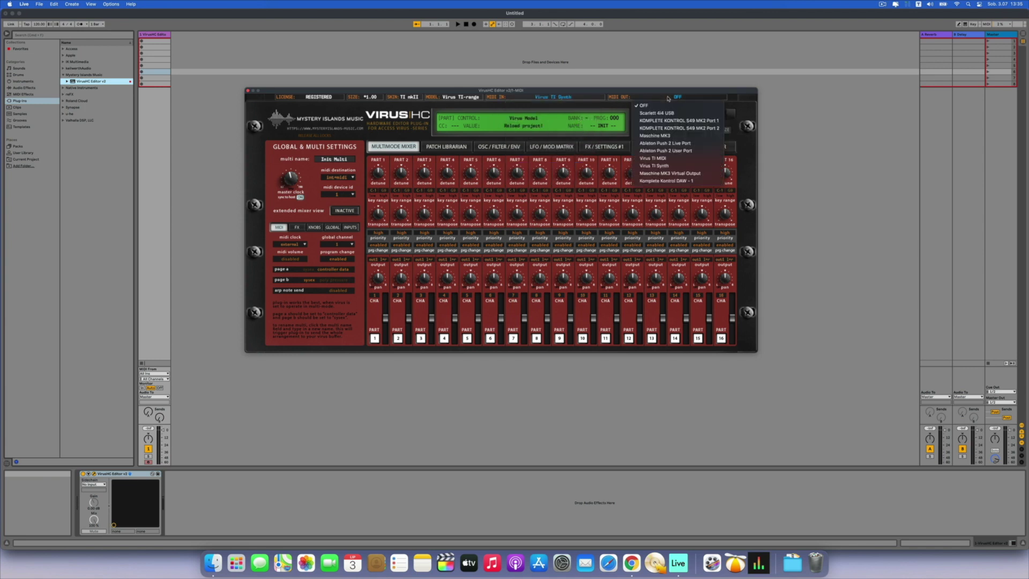
click(667, 167)
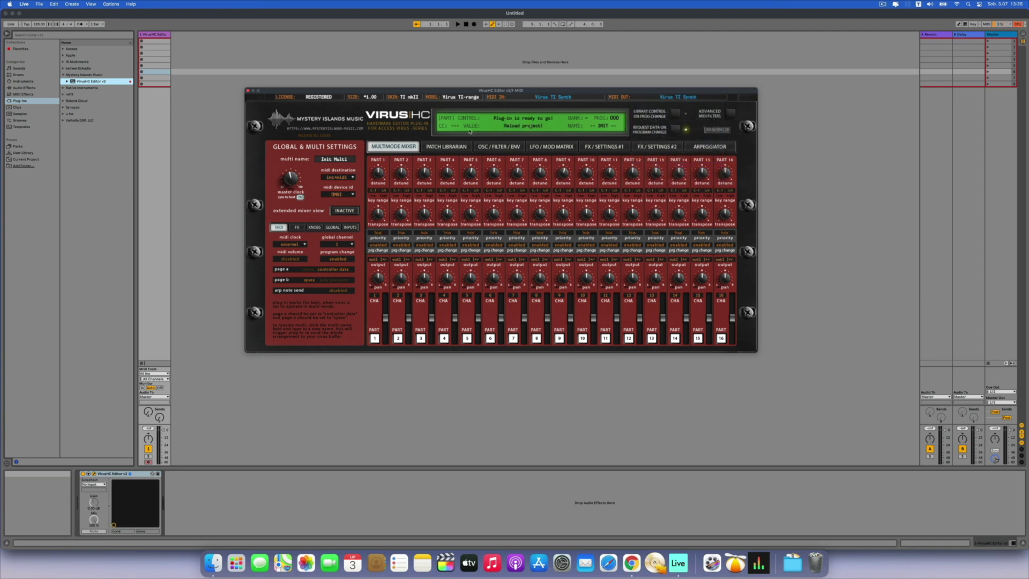
Step: Show the Patch Librarian with the Virus TI Rom A bank and reposition the editor window
click(456, 148)
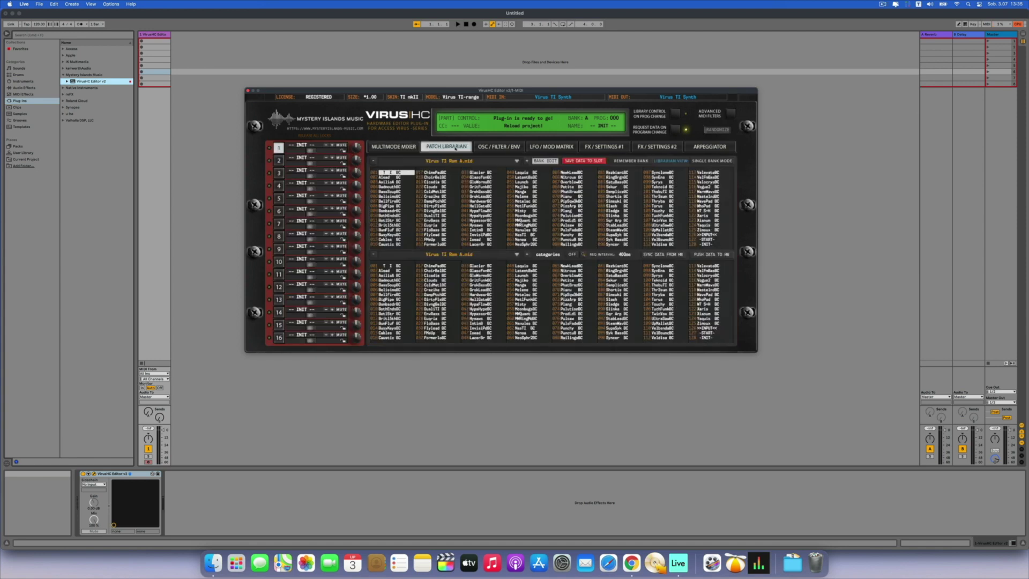
drag(485, 95, 594, 77)
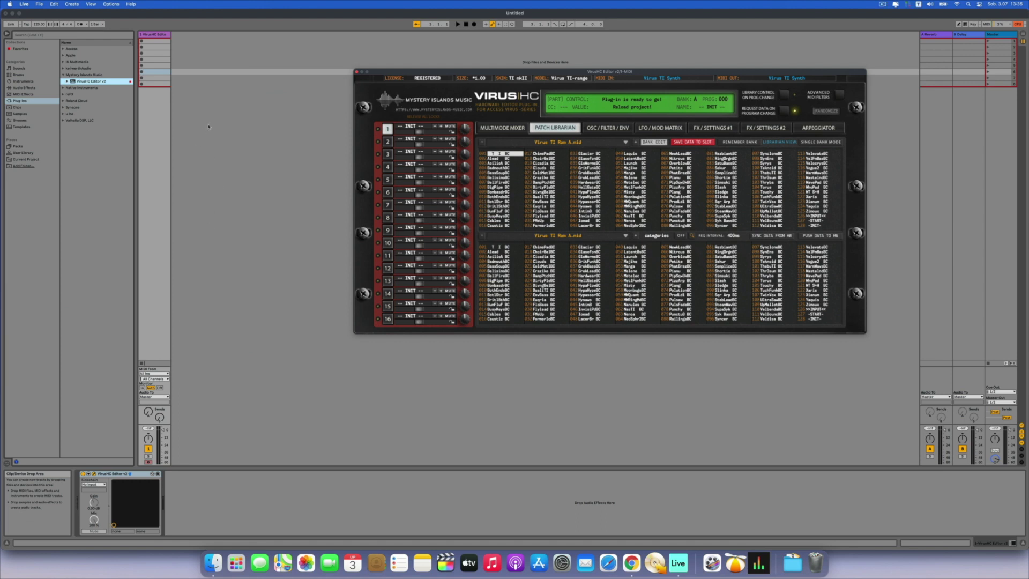
right_click(211, 145)
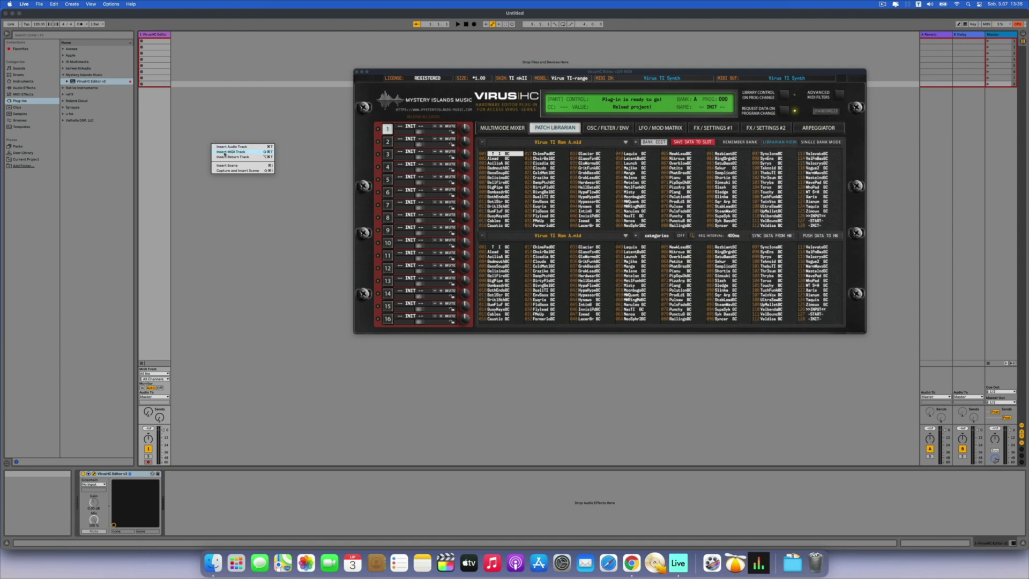
Step: Insert four MIDI tracks, 2 MIDI through 5 MIDI, from the track context menu
click(225, 152)
right_click(270, 203)
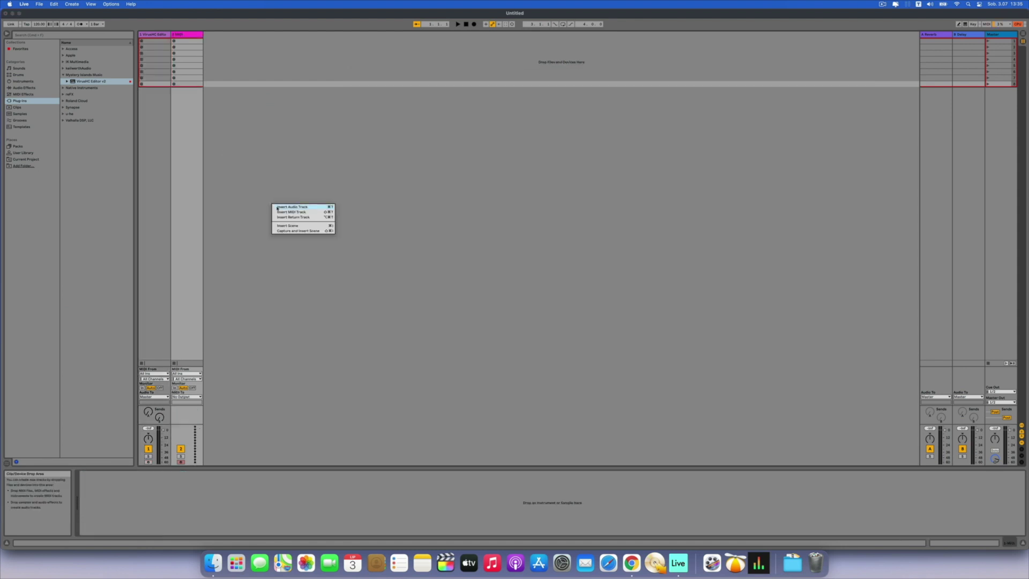
click(290, 211)
right_click(310, 210)
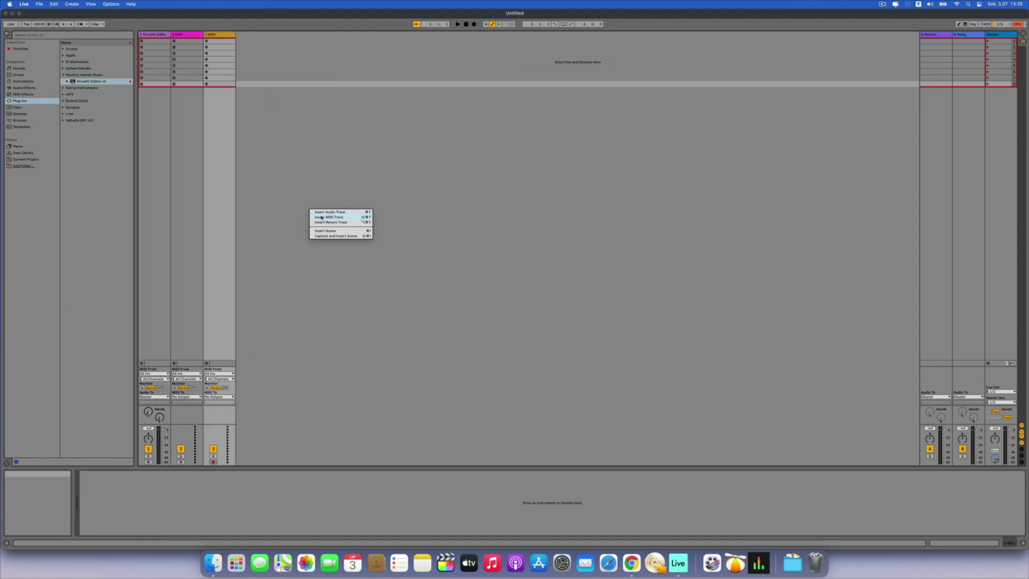
click(322, 218)
right_click(313, 185)
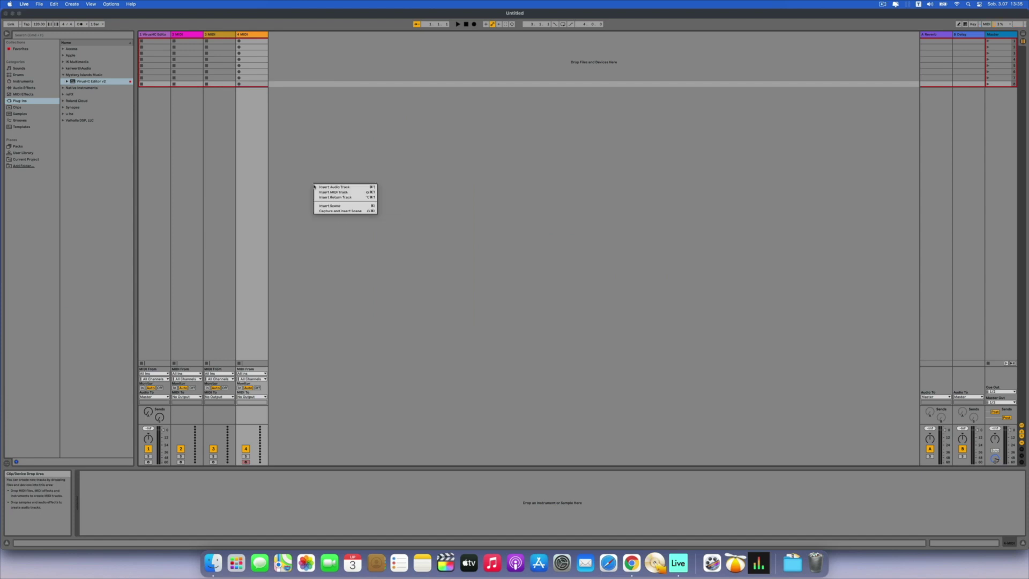
click(293, 254)
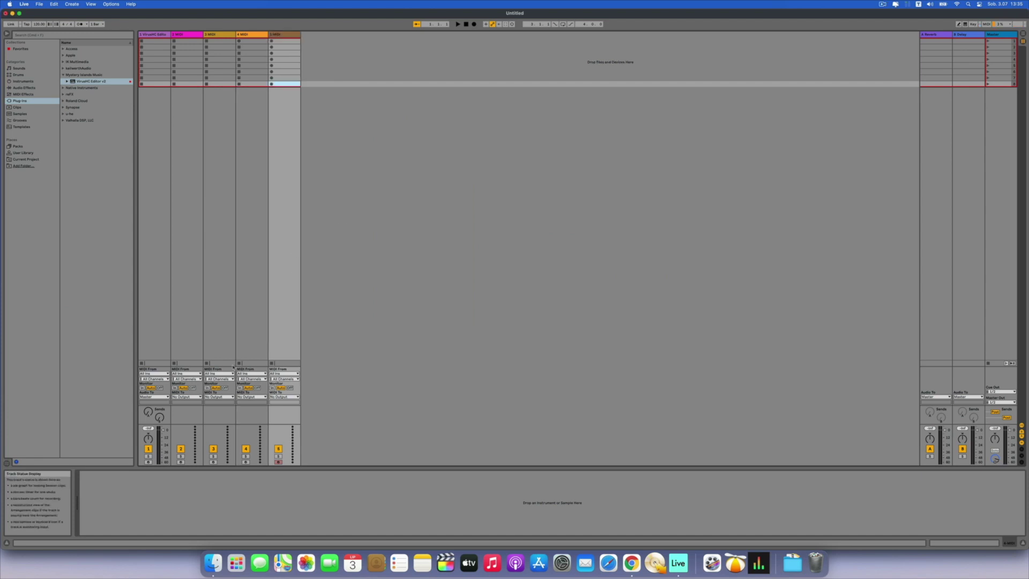
Step: Route MIDI tracks 2 and 3 to 1-VirusHC Editor v2 on inputs 1 and 2
click(195, 396)
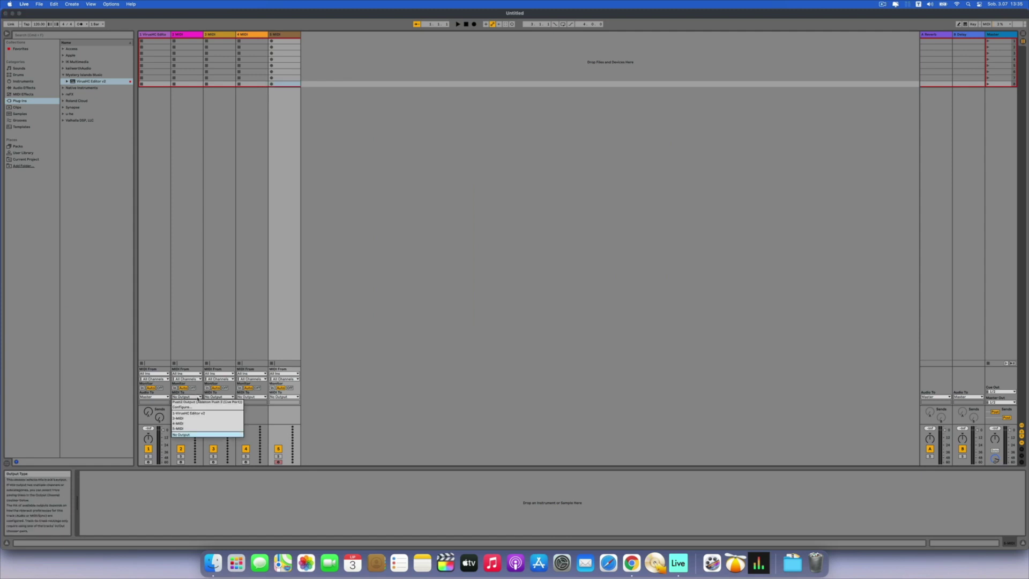
click(196, 413)
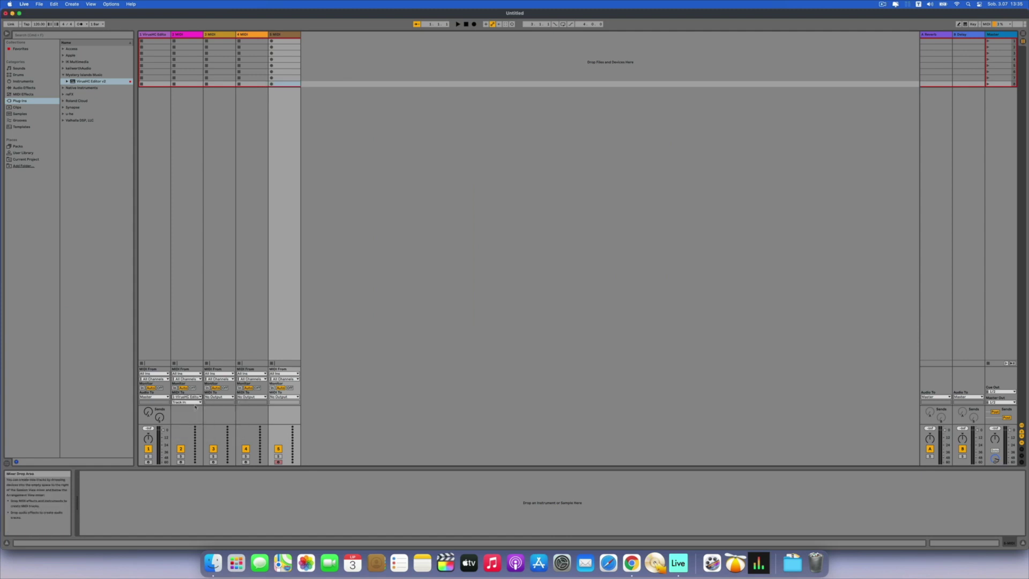
click(187, 402)
click(216, 399)
click(215, 397)
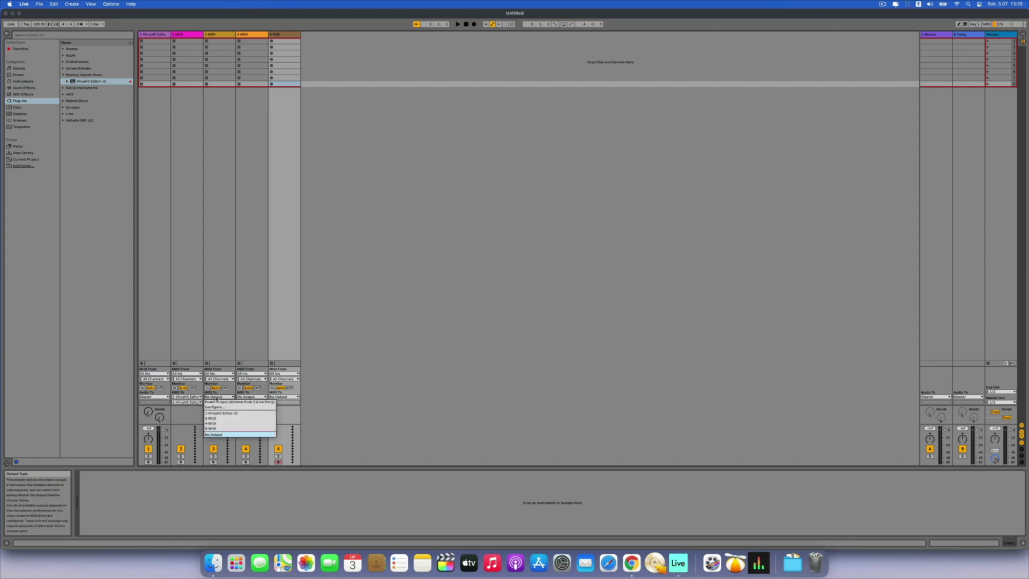
click(216, 413)
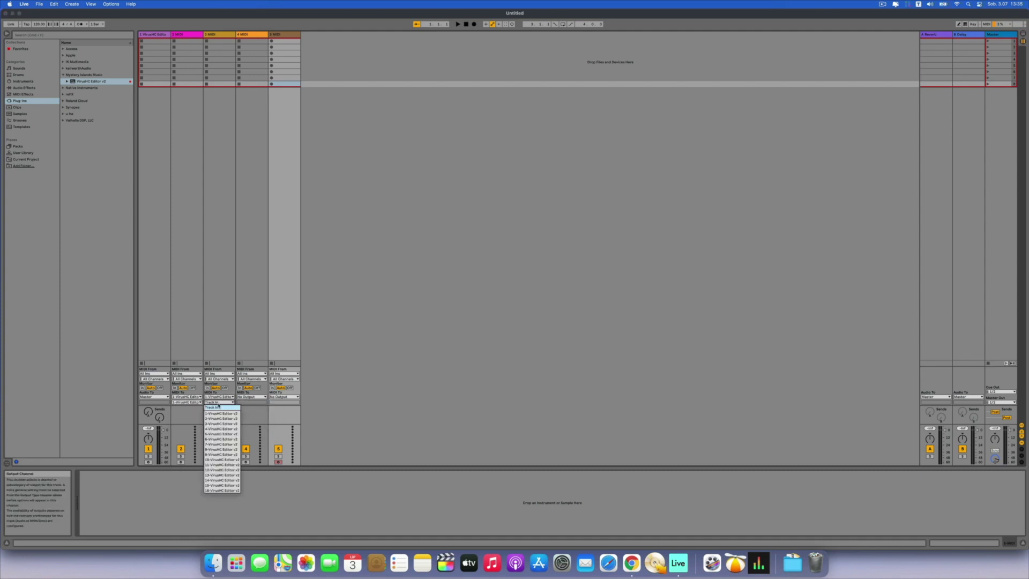
click(217, 402)
click(218, 418)
Step: Route MIDI tracks 4 and 5 to 1-VirusHC Editor v2 on inputs 3 and 4
click(252, 397)
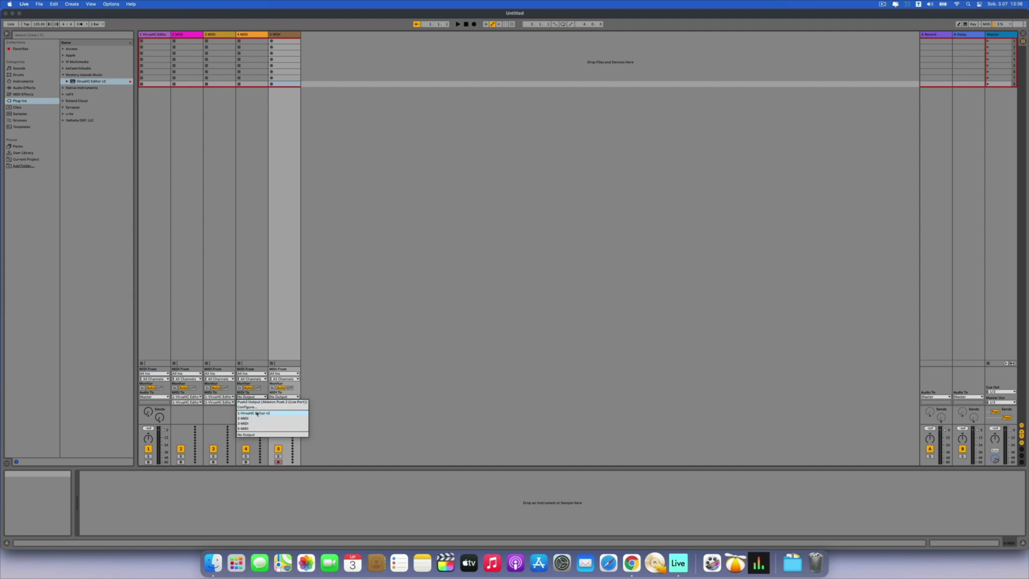
click(252, 413)
click(252, 402)
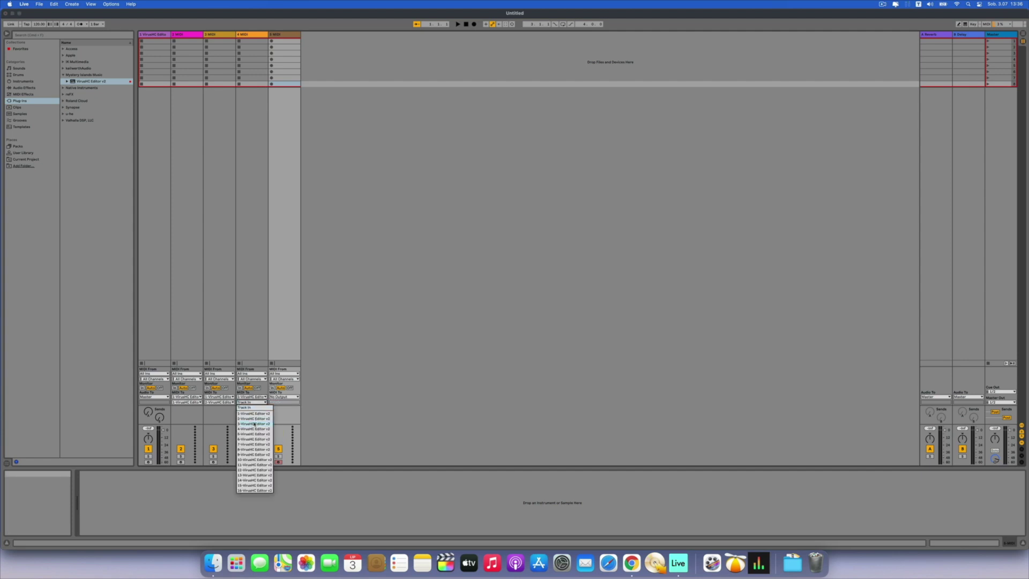
click(254, 423)
click(287, 396)
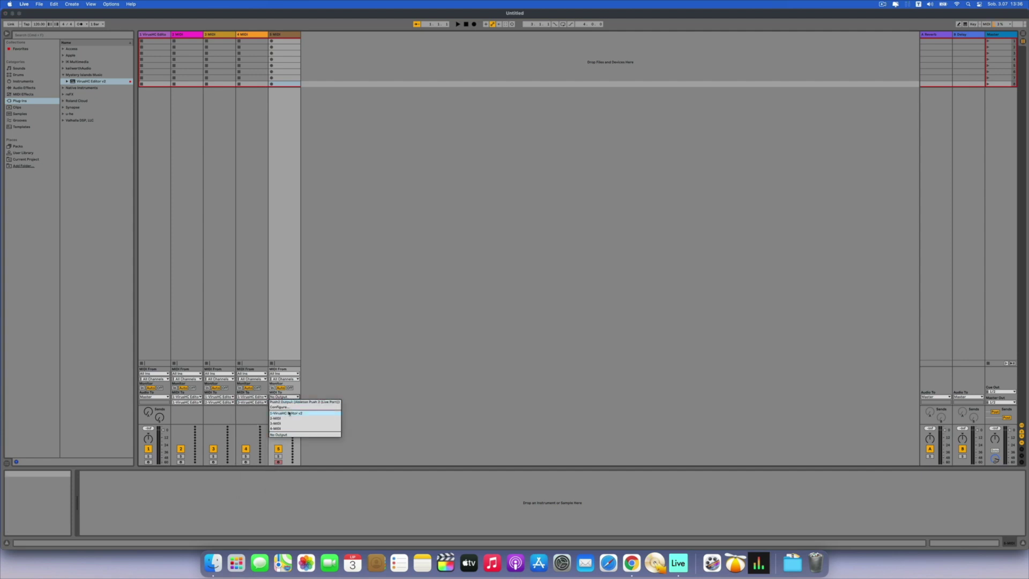
click(289, 414)
click(284, 401)
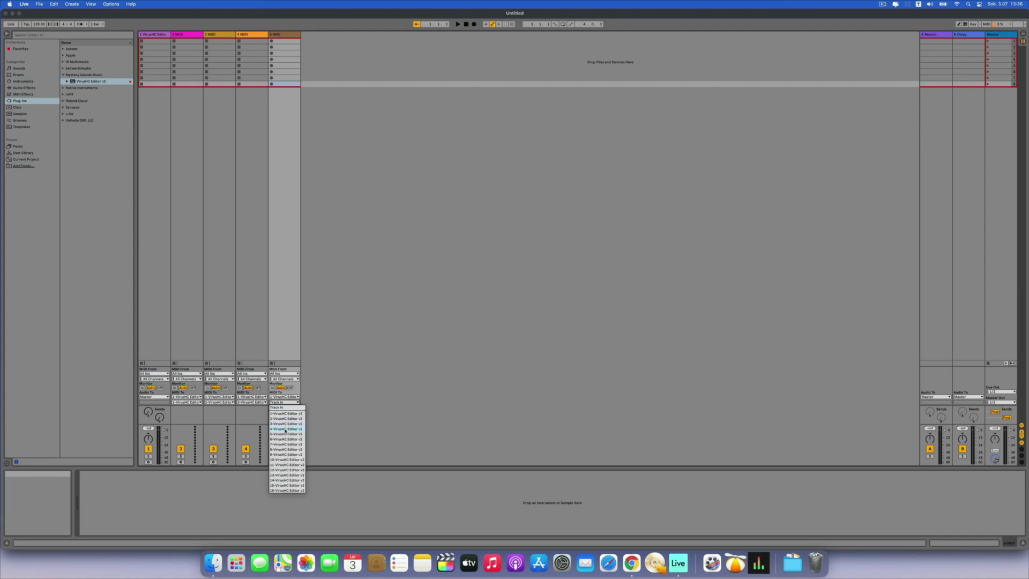
click(286, 429)
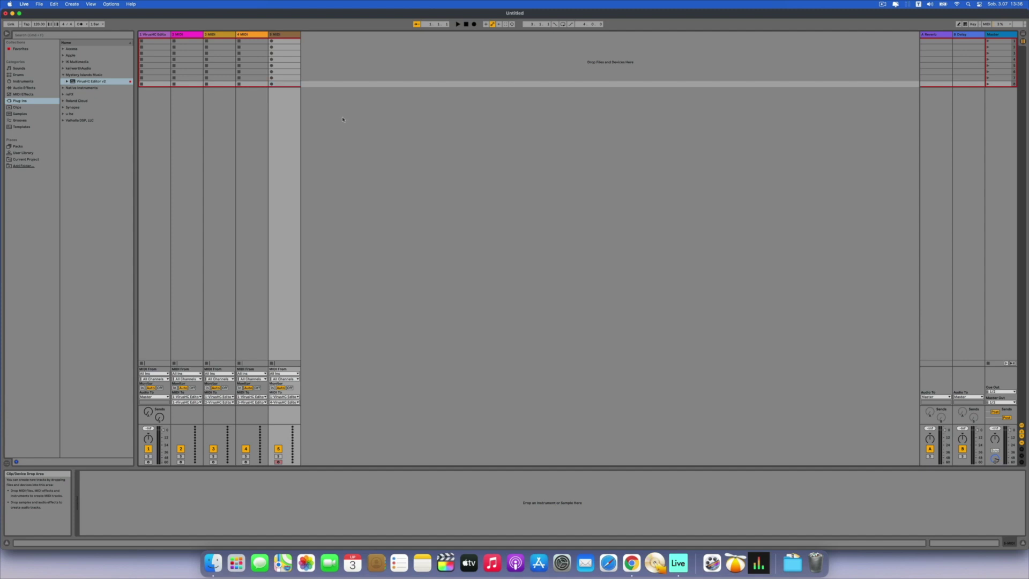
Step: Add a 6 Audio track on Ext. In 1/2 with monitoring In, then open input Configure
right_click(355, 108)
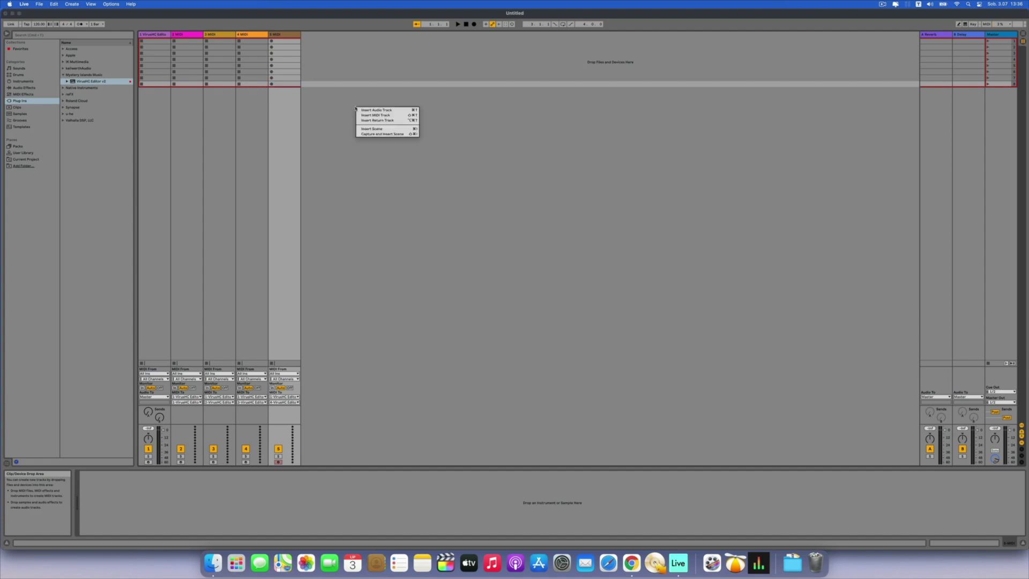
click(382, 111)
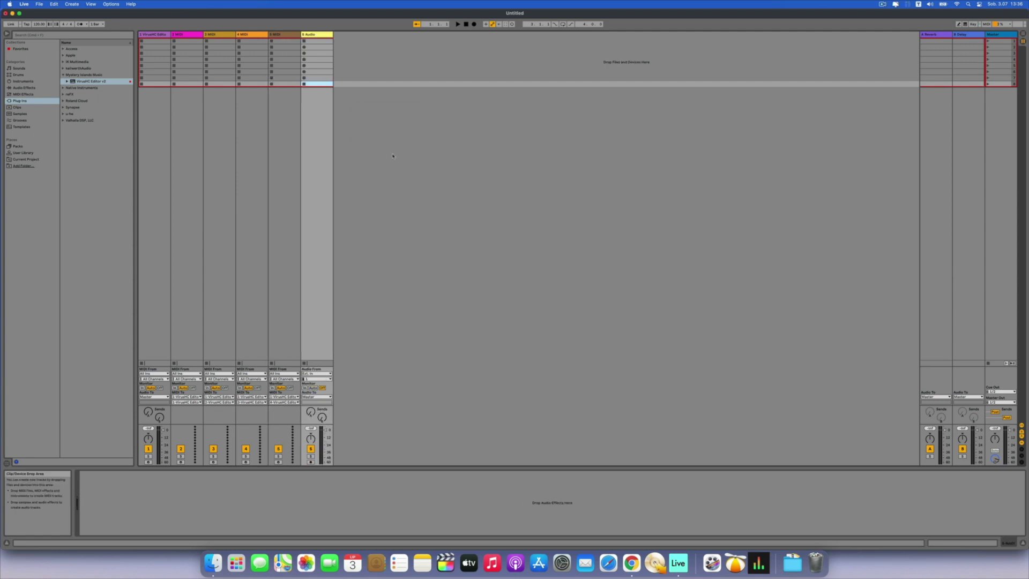
click(324, 374)
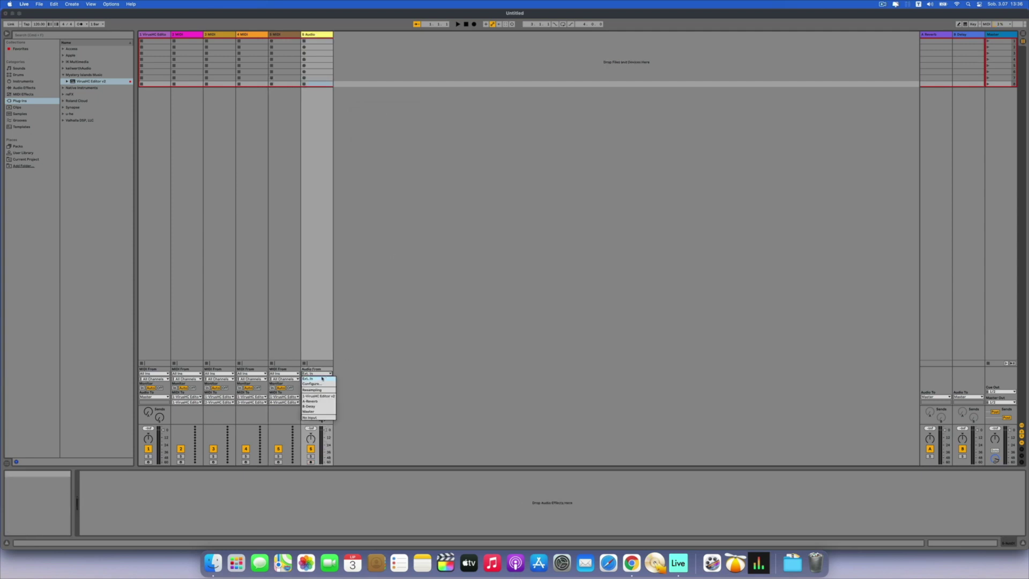
click(322, 378)
click(319, 380)
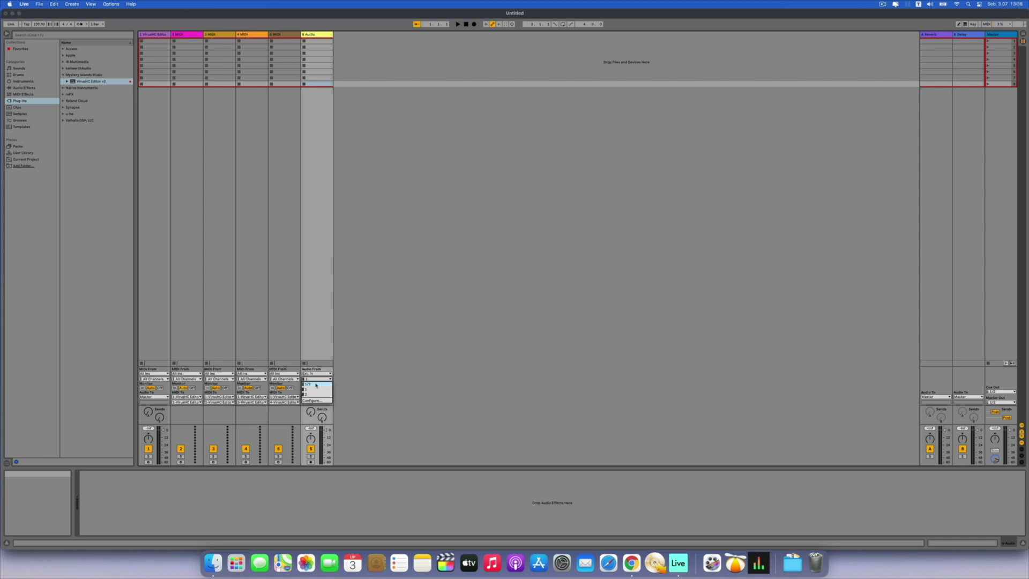
click(315, 385)
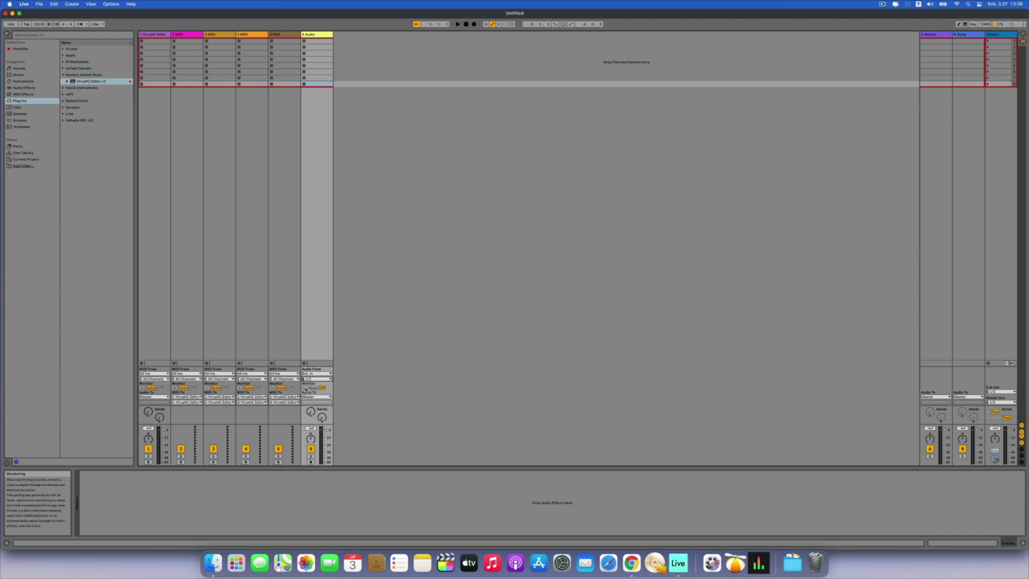
click(304, 387)
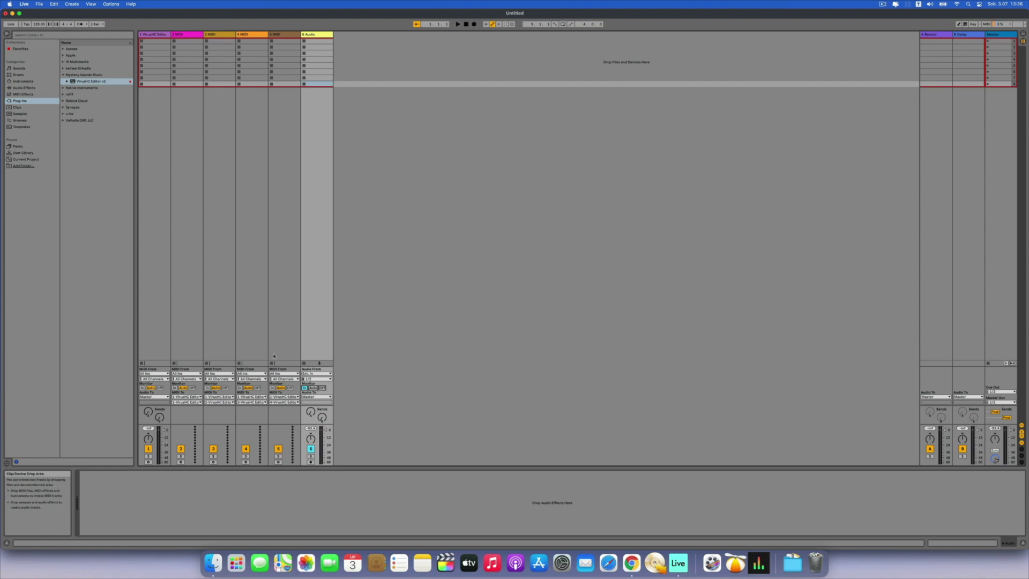
click(330, 380)
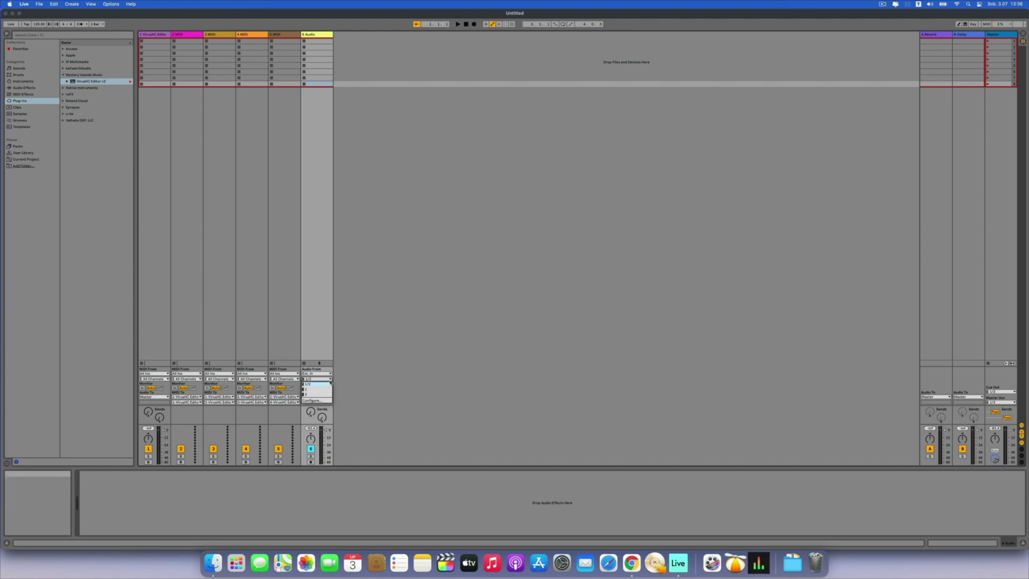
click(315, 400)
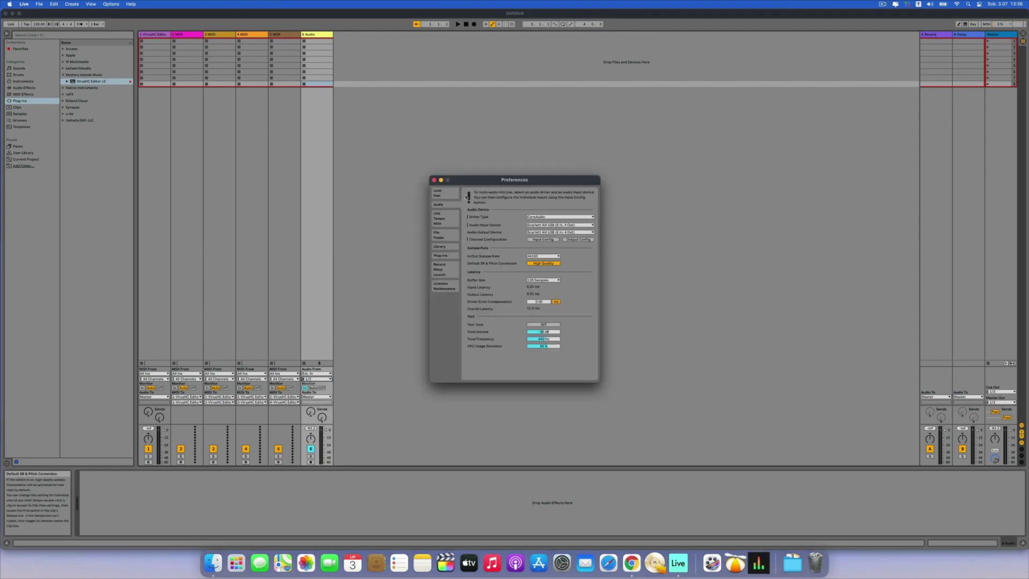
Step: Disable mono inputs 1 & 2 and stereo 1/2, enable stereo 3/4, then arm track 1
click(553, 240)
click(544, 221)
click(450, 222)
click(544, 227)
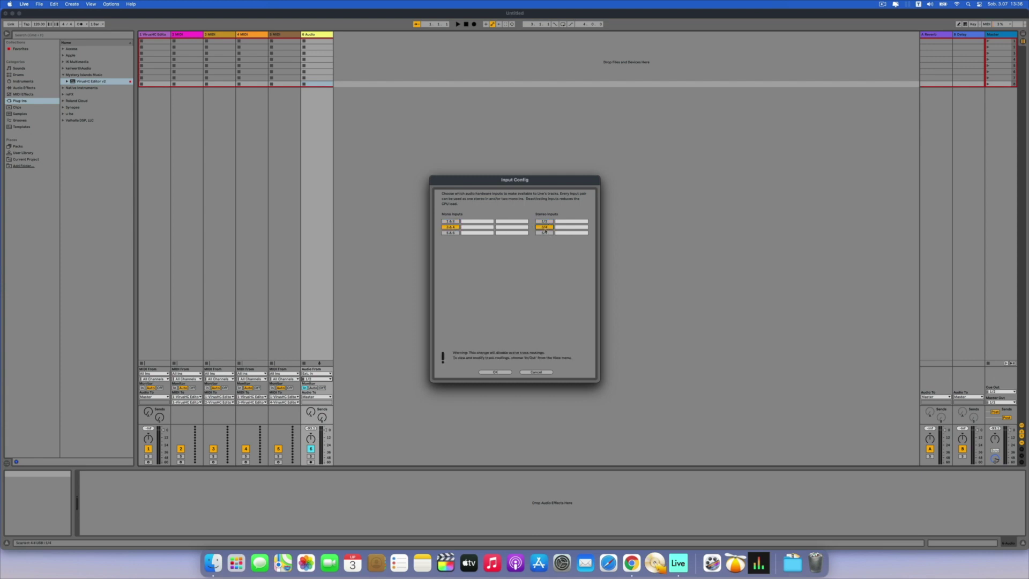
click(508, 371)
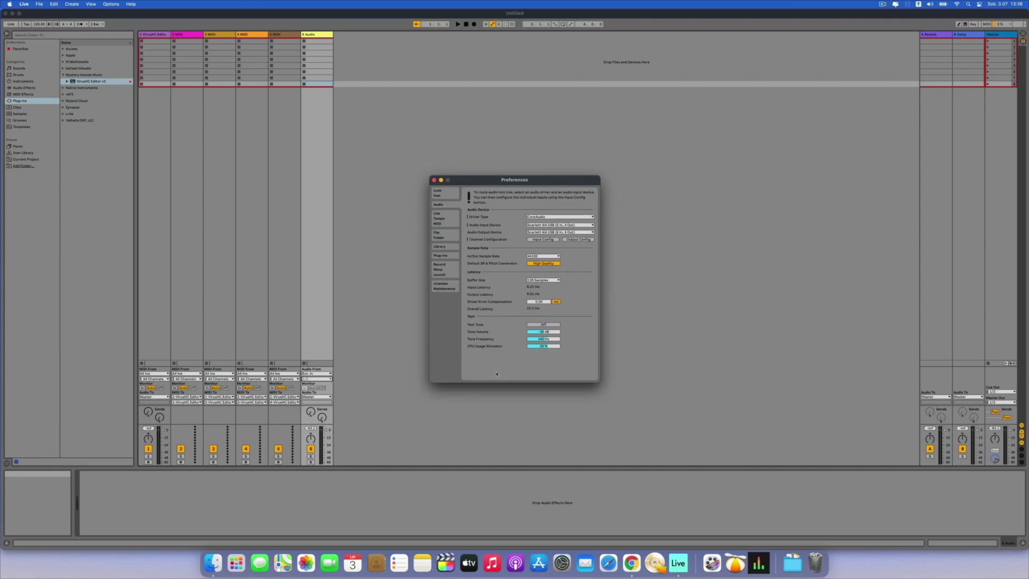
click(434, 180)
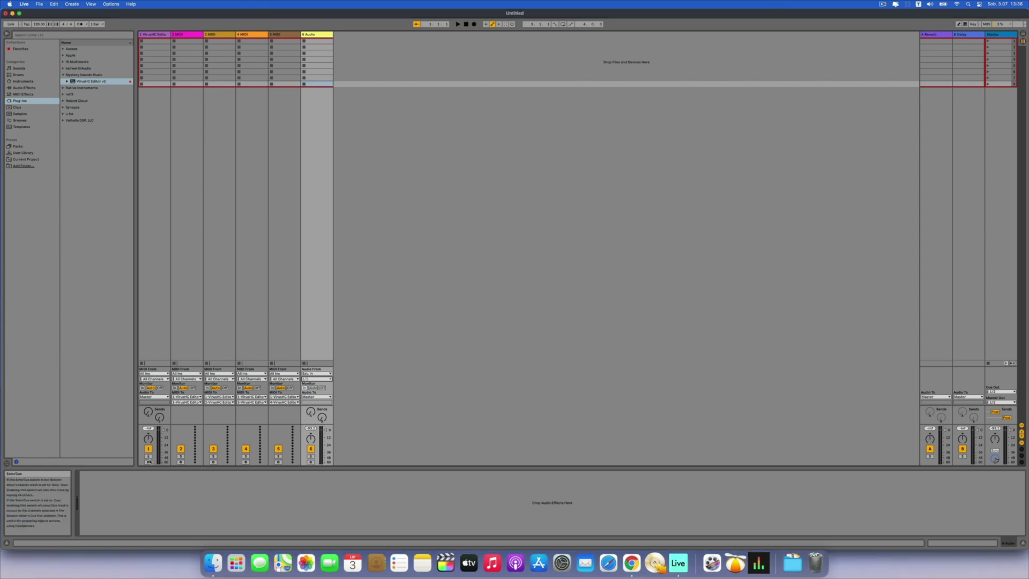
click(147, 462)
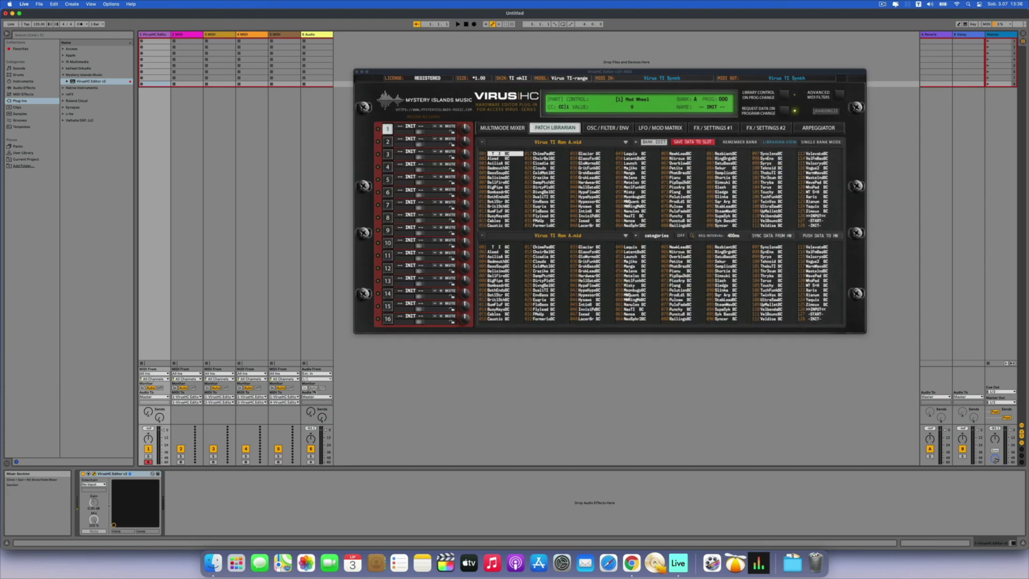
Step: Set the Audio track to record external input channels 3/4, then reselect track 1
click(325, 374)
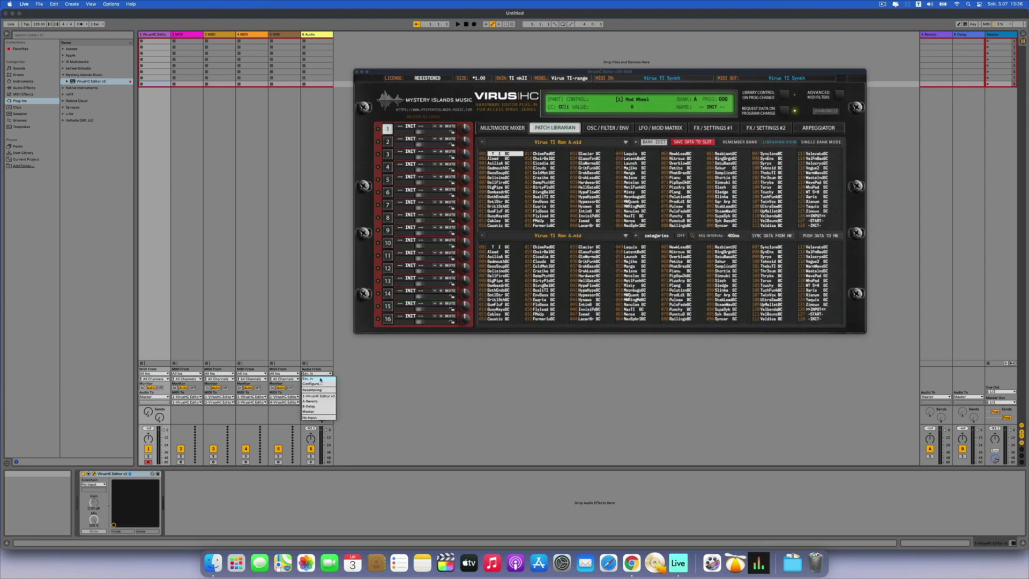
click(322, 376)
click(318, 378)
click(318, 383)
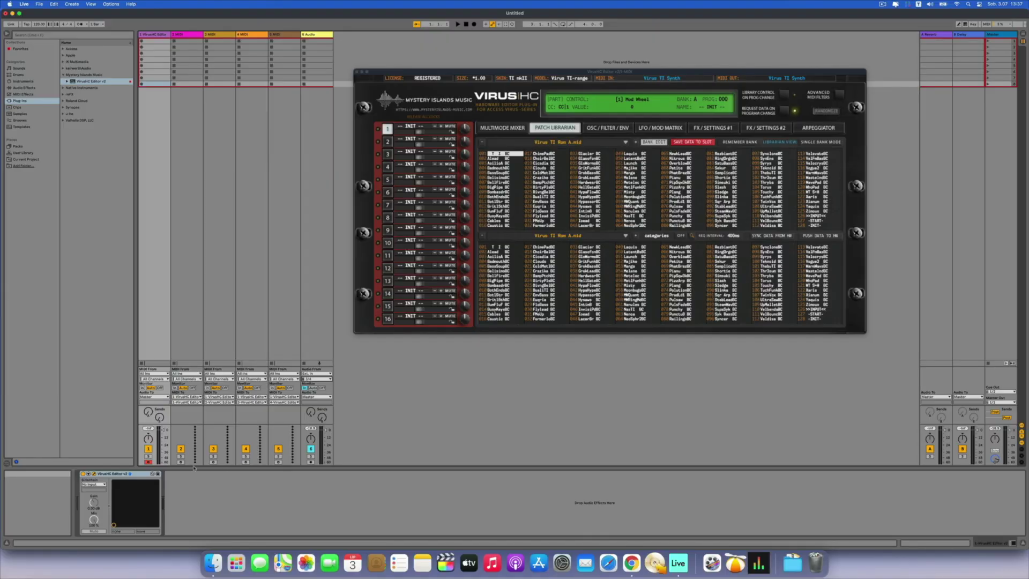
key(Right)
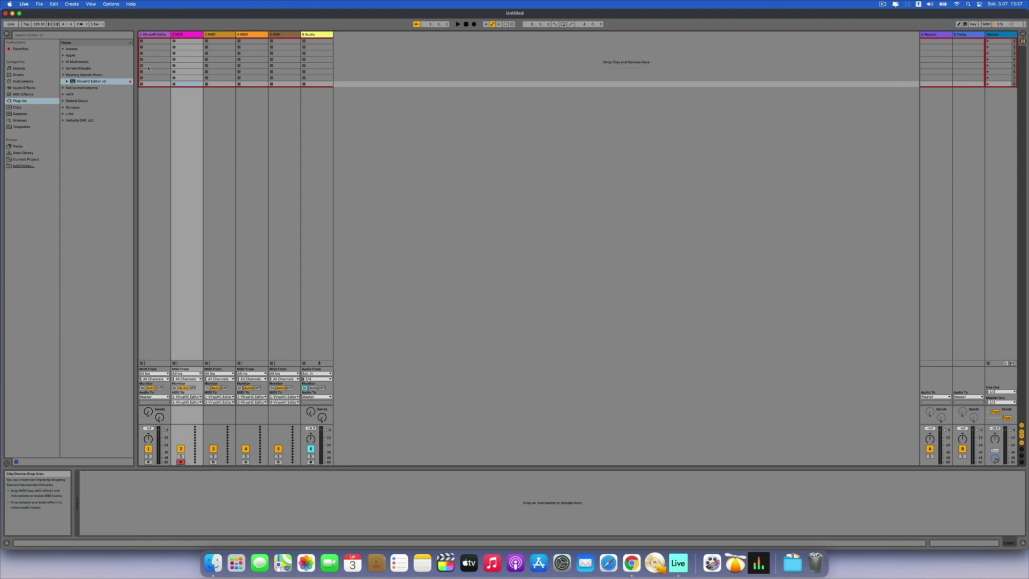
key(Left)
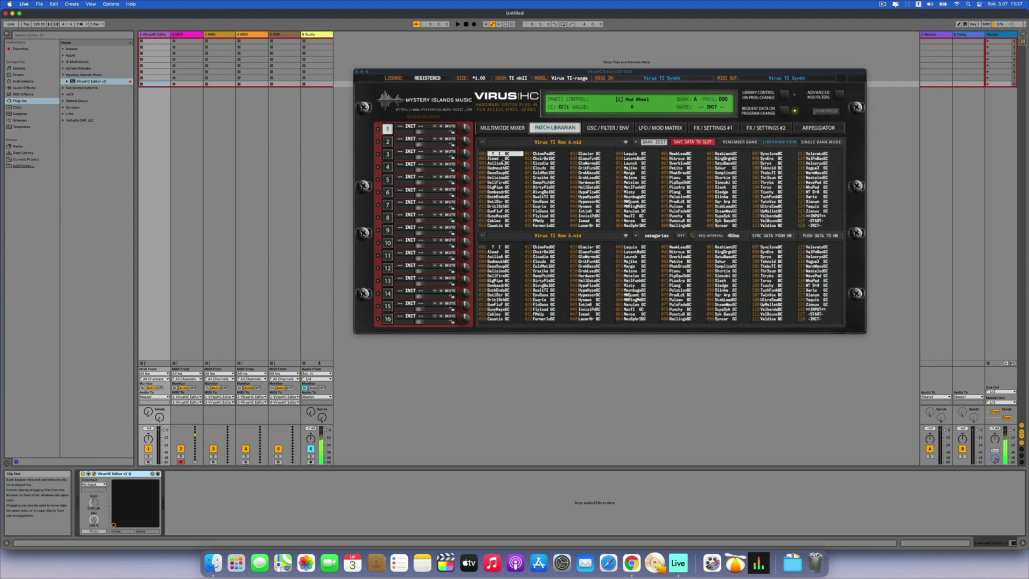
Step: Choose My Patches.mid from the VirusHC Patch Librarian's upper bank list
click(505, 155)
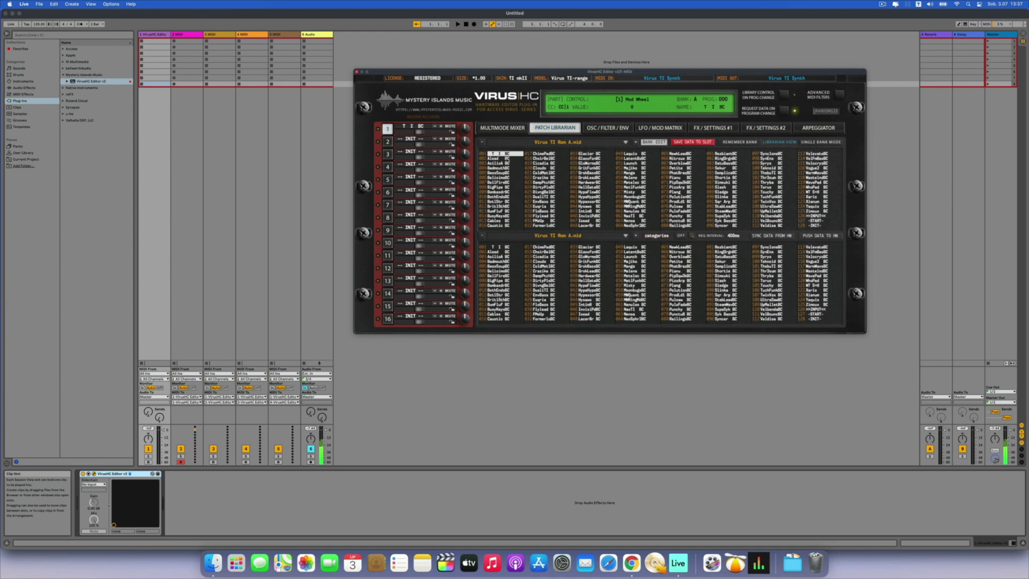
click(575, 142)
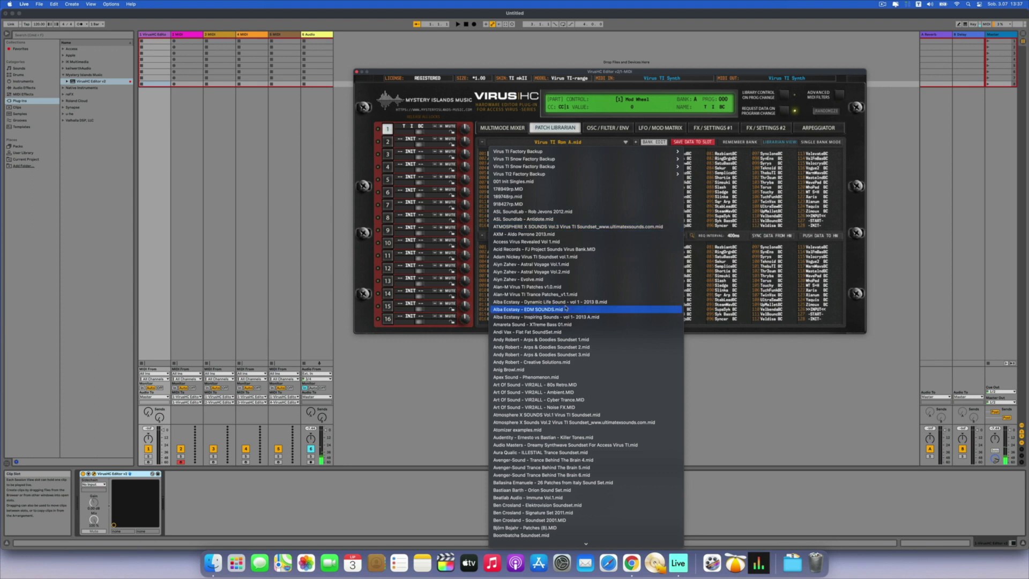
scroll(557, 311, down, 3)
scroll(565, 309, down, 3)
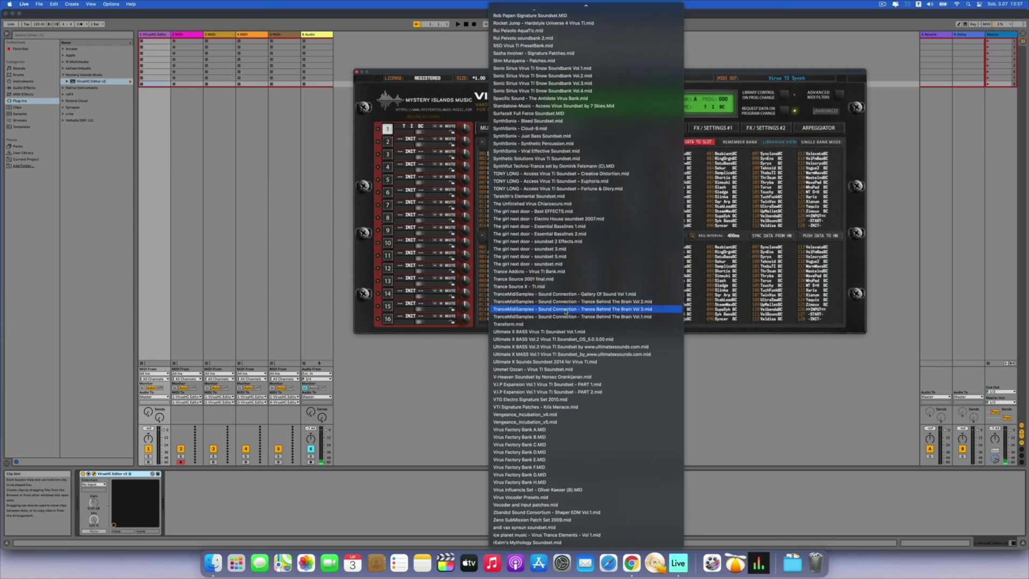
scroll(541, 257, up, 15)
scroll(541, 256, up, 5)
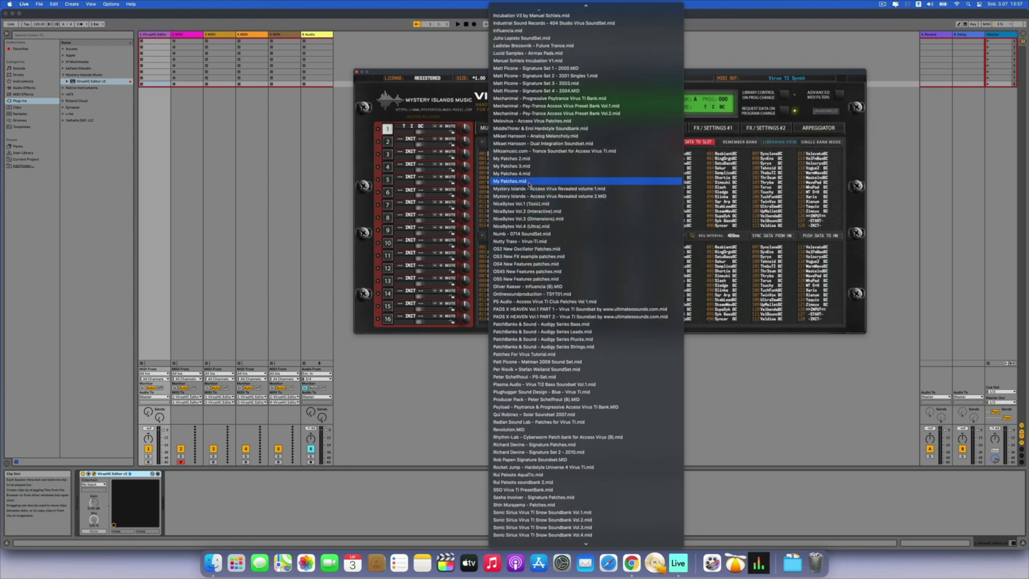
click(528, 182)
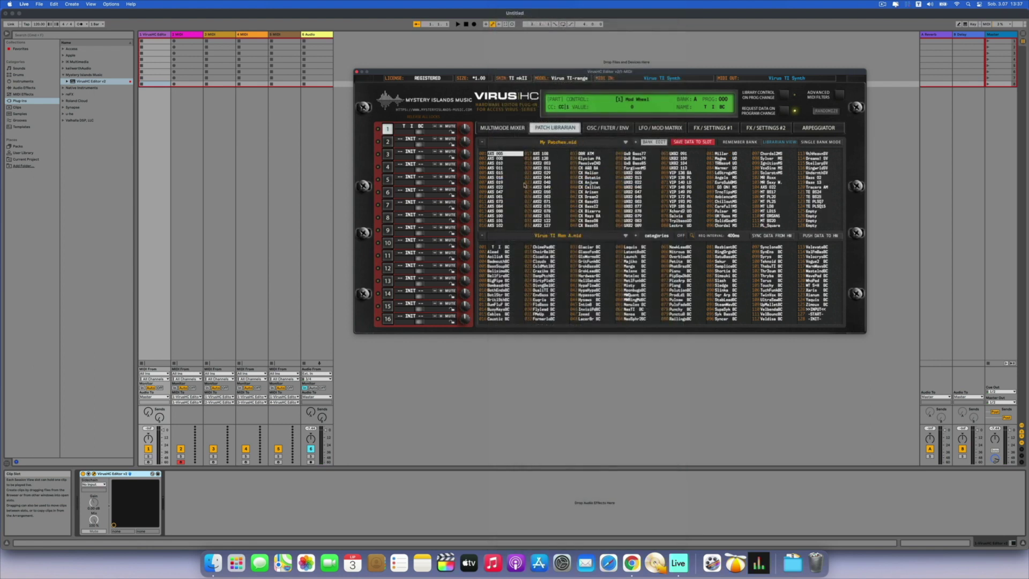
Step: Load patches AXS 005, AXS 006, then AXS 010 into part 1
click(503, 155)
click(503, 157)
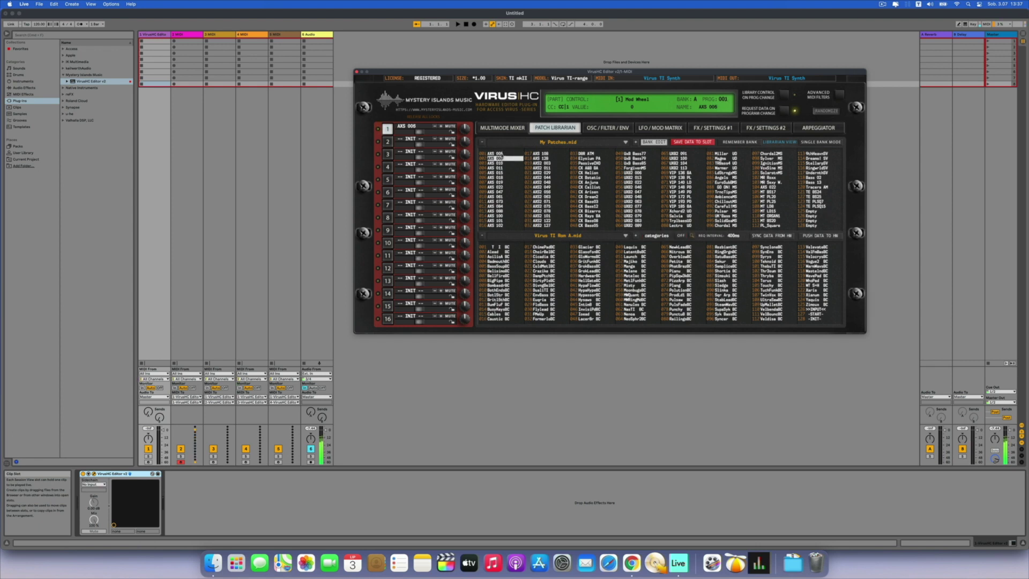
key(Down)
key(Down)
key(Down)
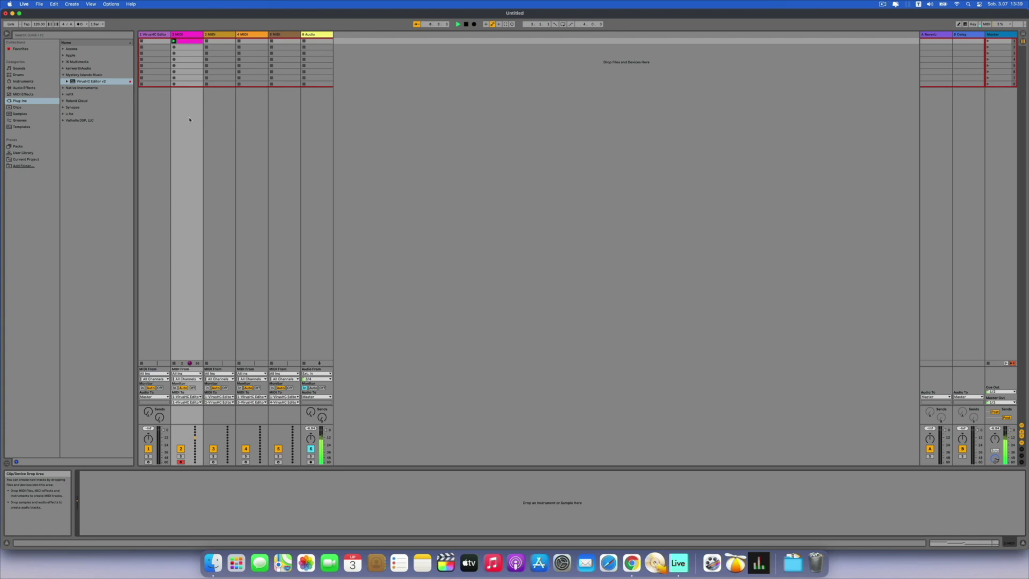
Step: Arm the third MIDI track, stop playback, and show part 2 in track 1's VirusHC Editor
key(Right)
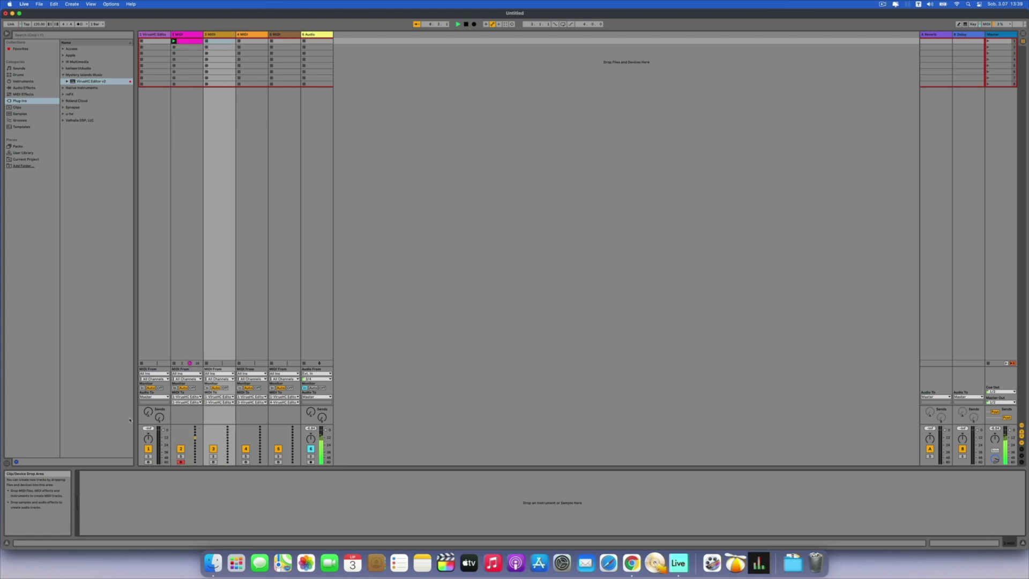
click(213, 461)
key(space)
click(157, 37)
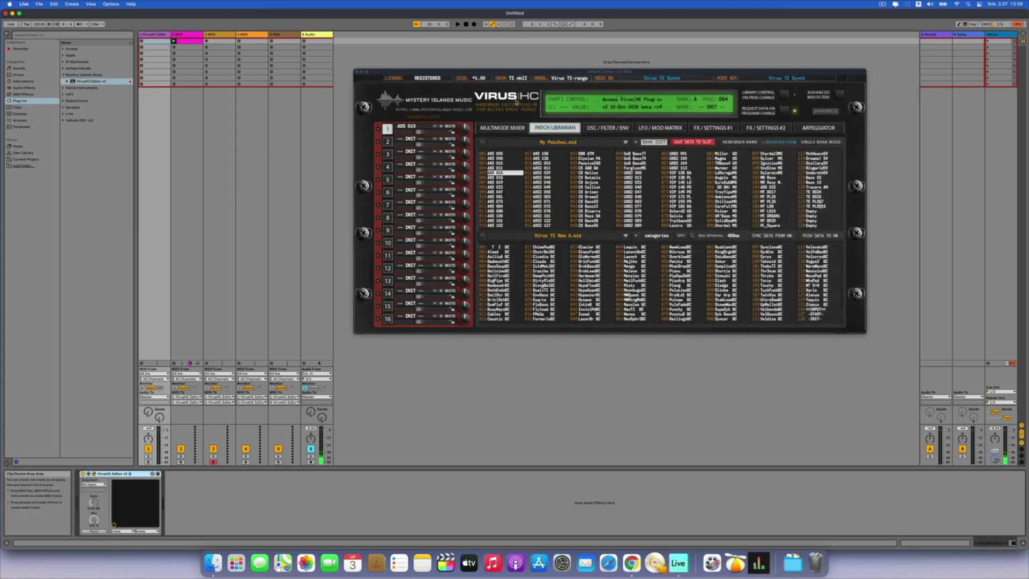
click(388, 142)
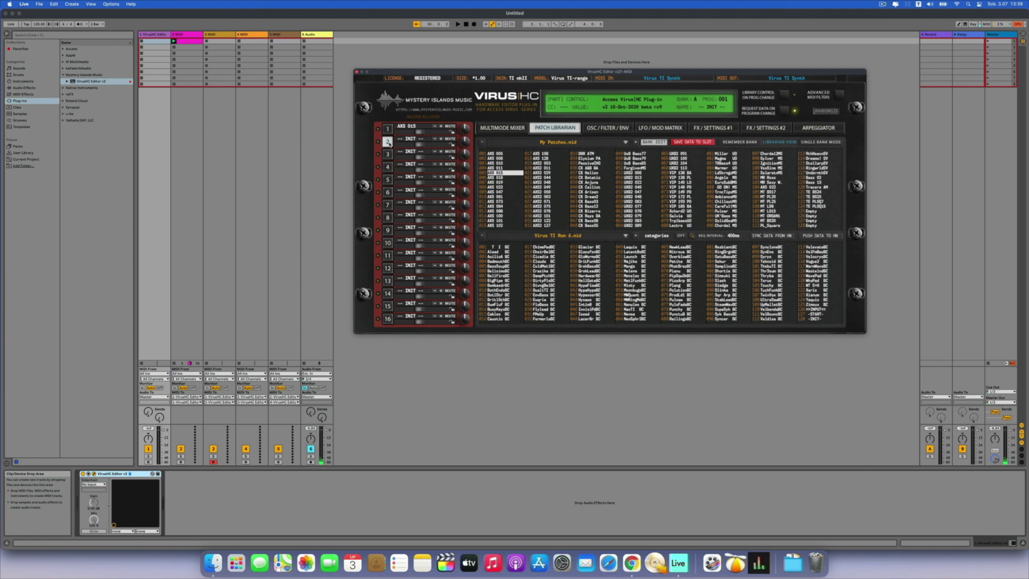